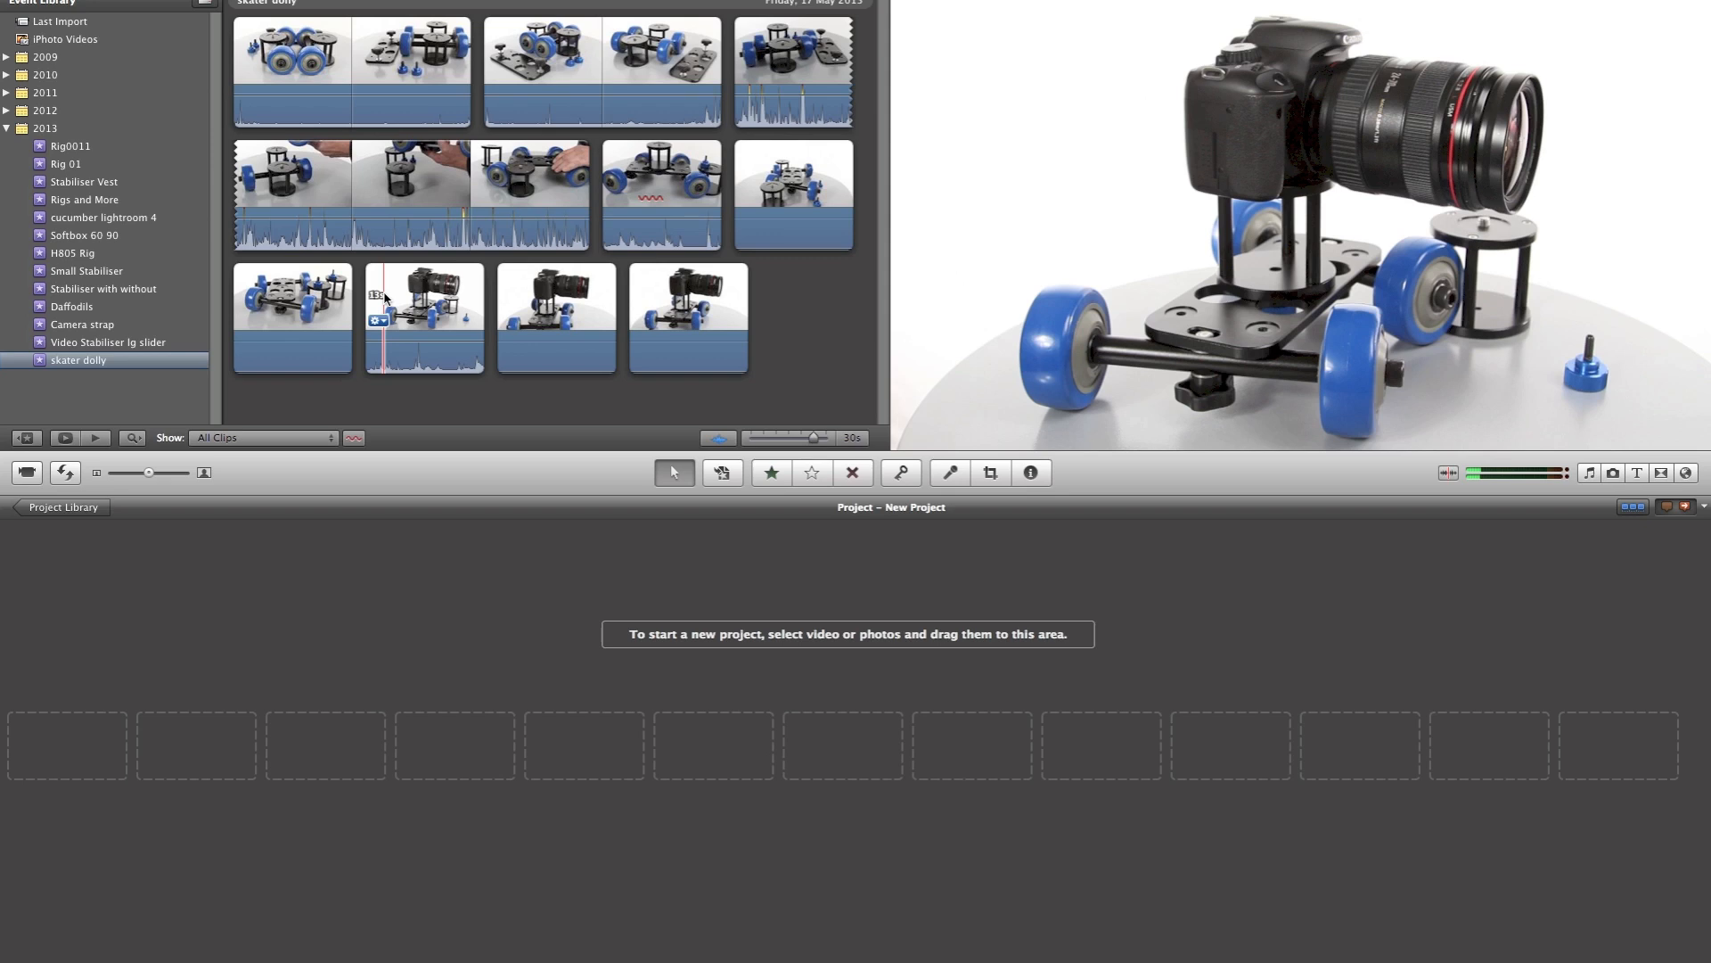
# Add a still frame of the camera-on-dolly clip to the project
pyautogui.rightClick(385, 297)
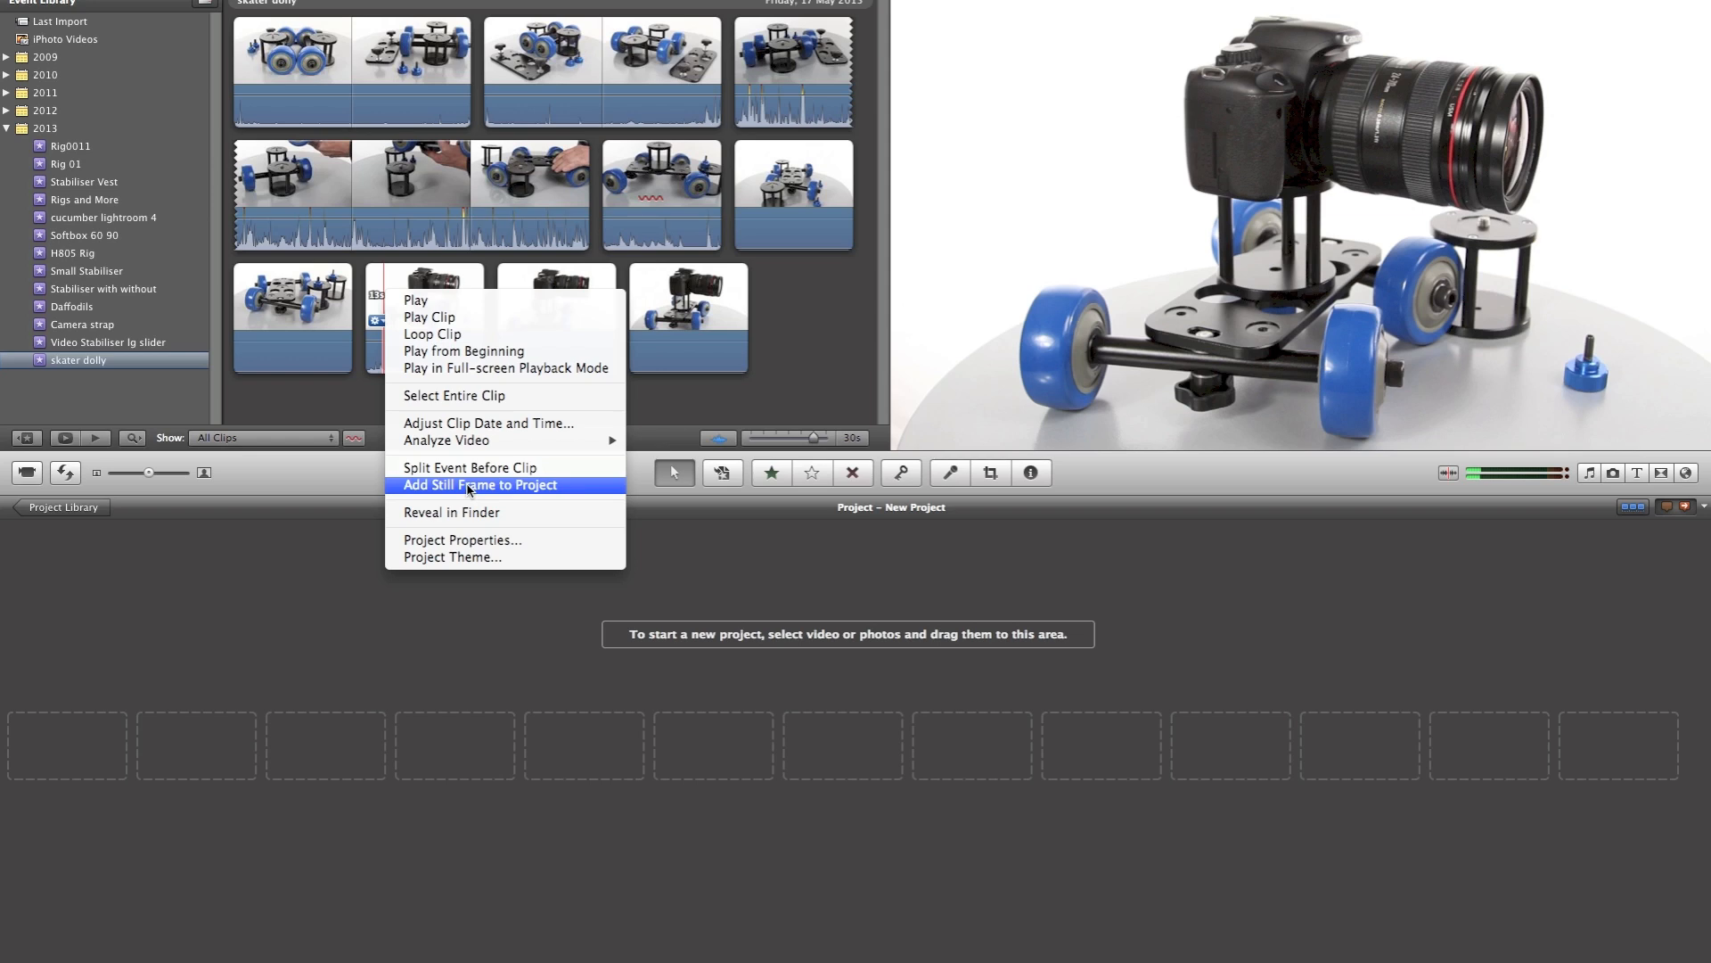
pyautogui.click(467, 485)
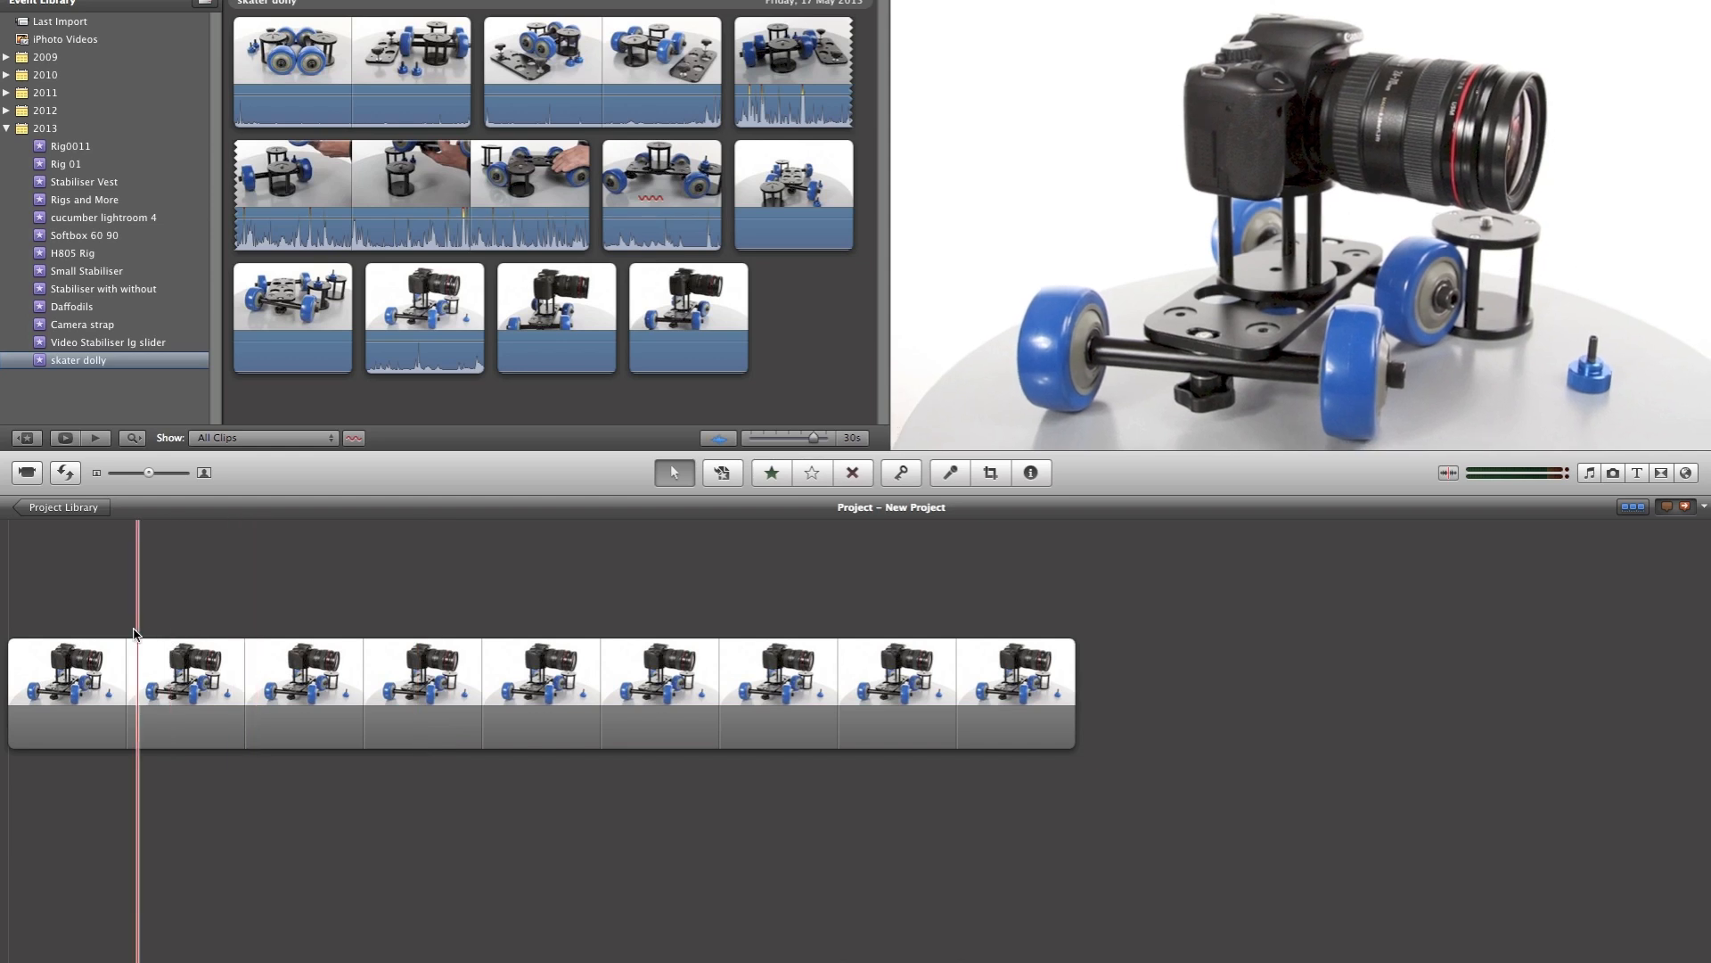
pyautogui.moveTo(129, 675)
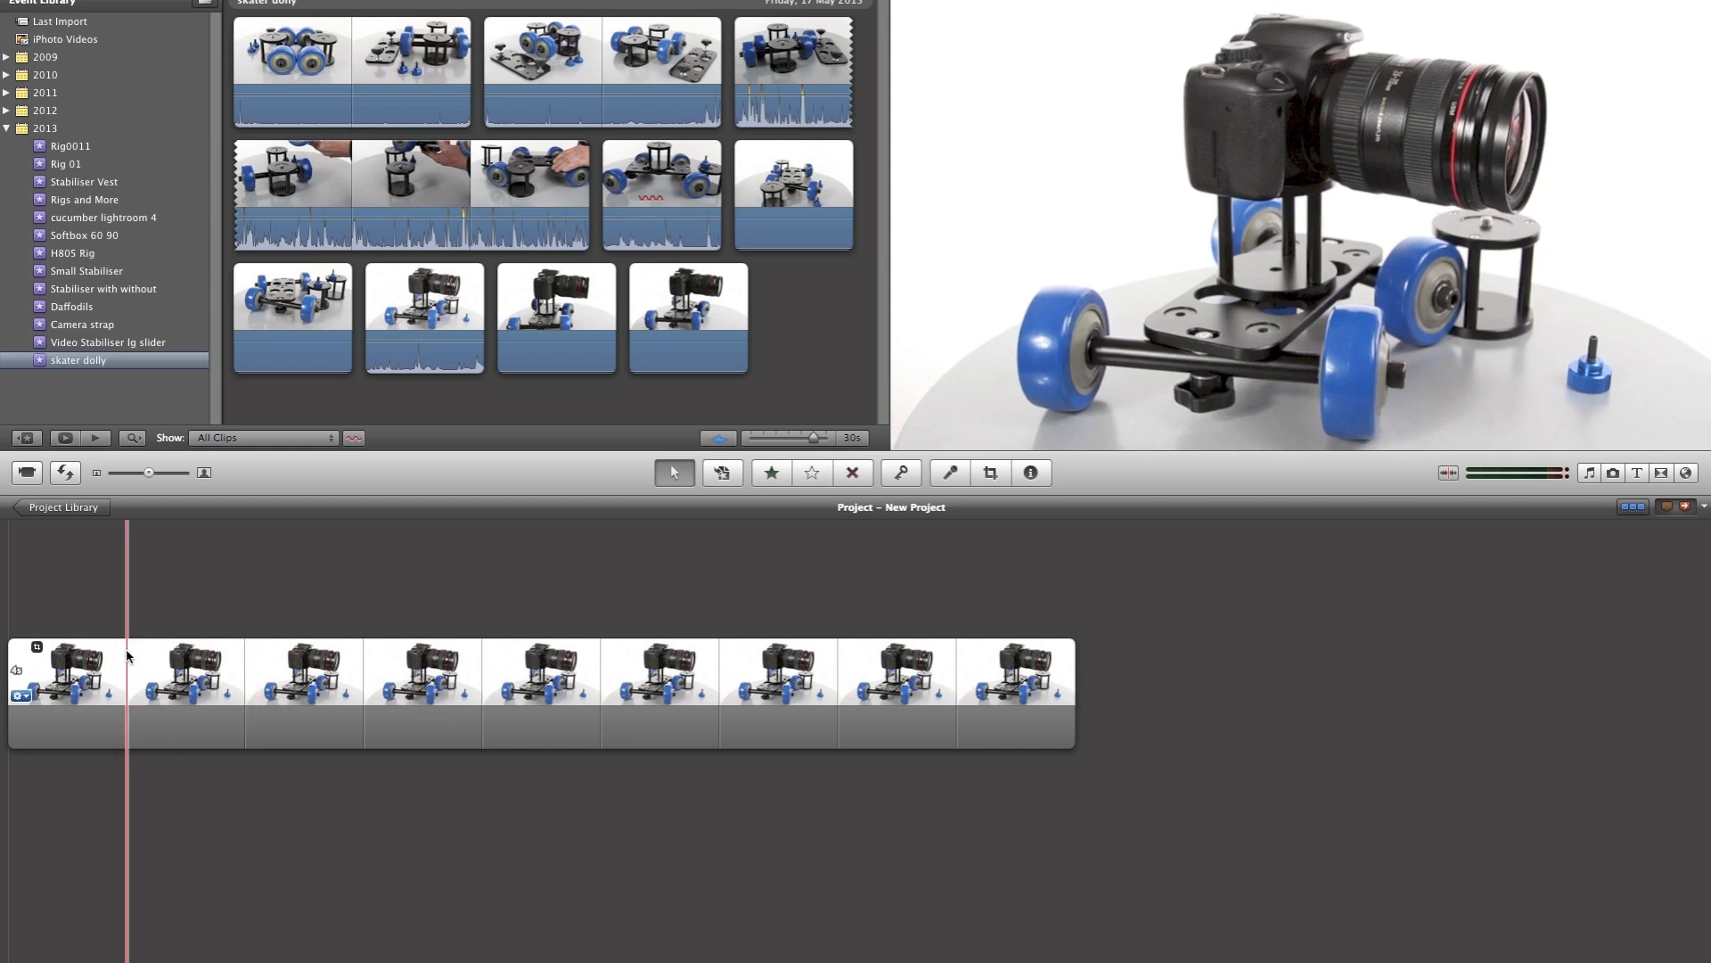
# Delete most of the still frame's length, leaving a brief single-thumbnail clip
pyautogui.moveTo(127, 655)
pyautogui.mouseDown()
pyautogui.moveTo(544, 709)
pyautogui.moveTo(1101, 712)
pyautogui.mouseUp()
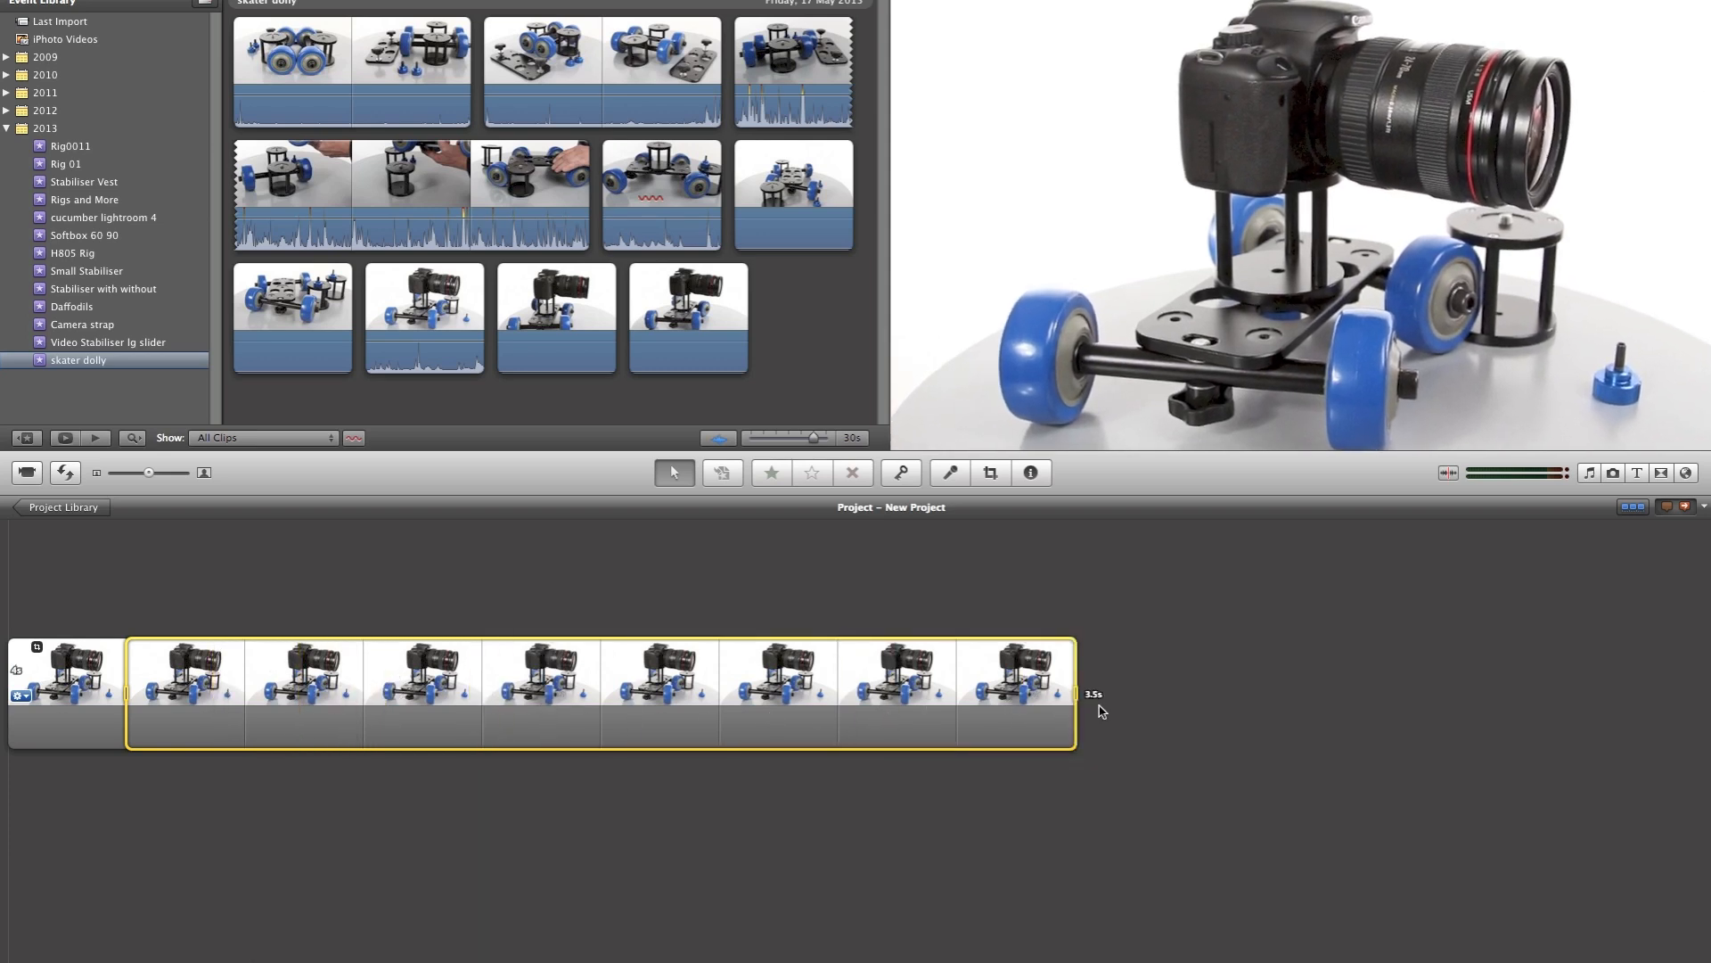
pyautogui.rightClick(918, 668)
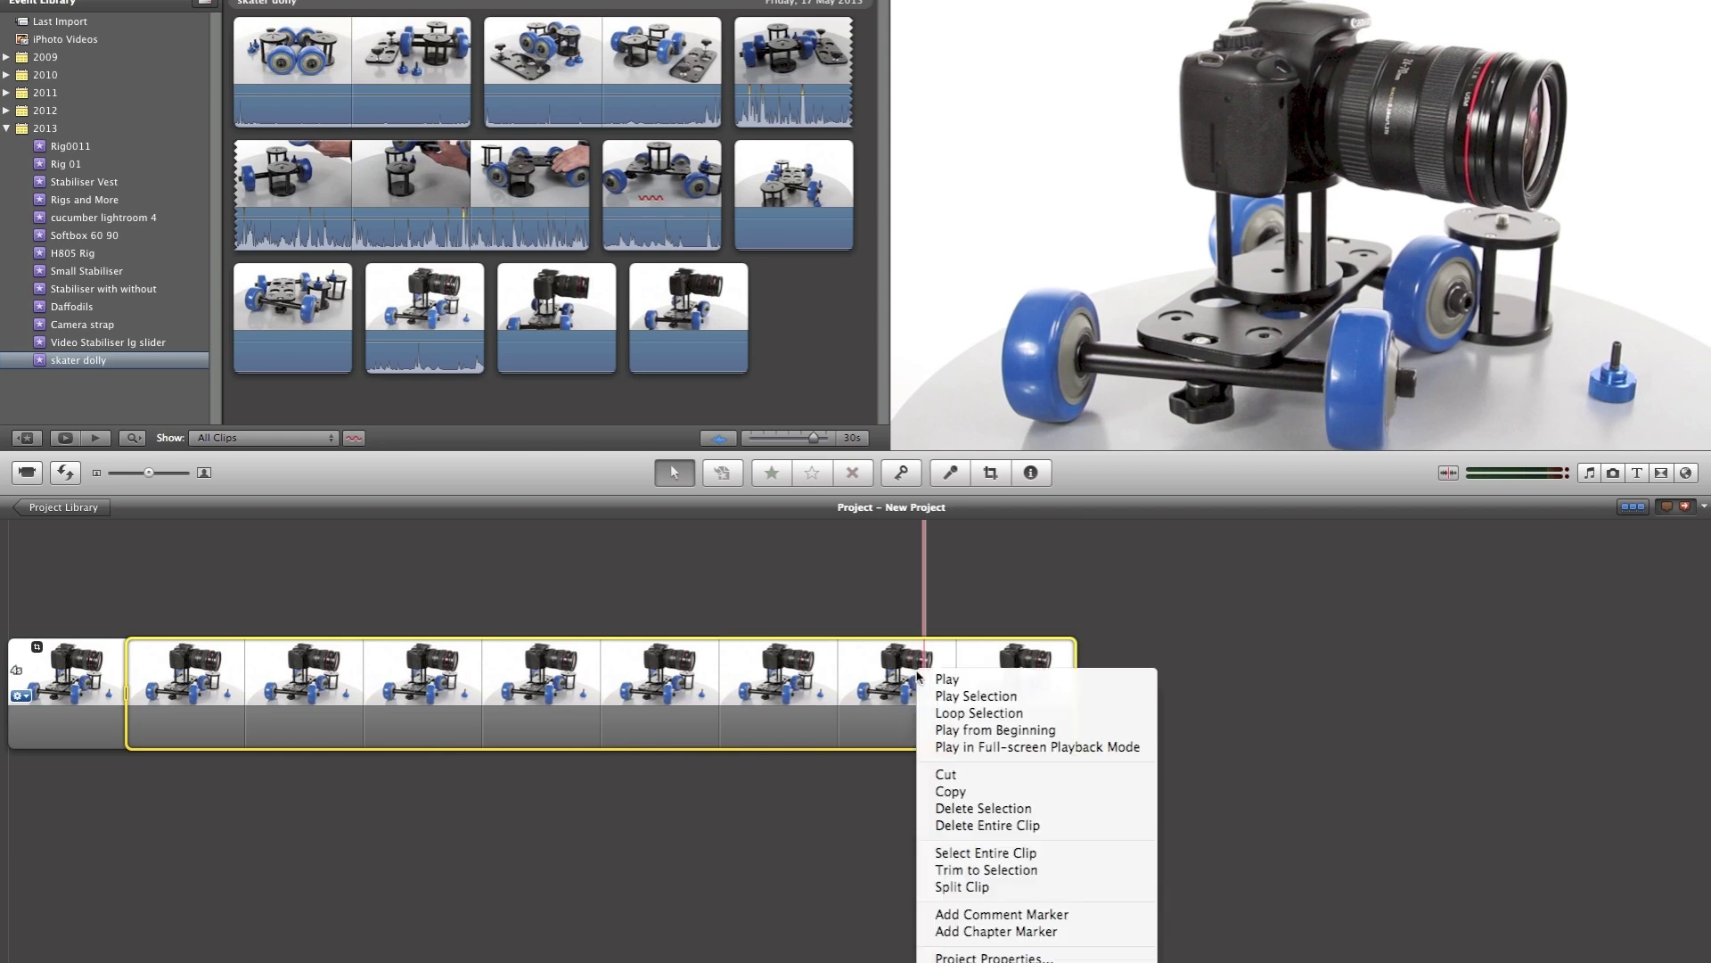
pyautogui.click(1034, 810)
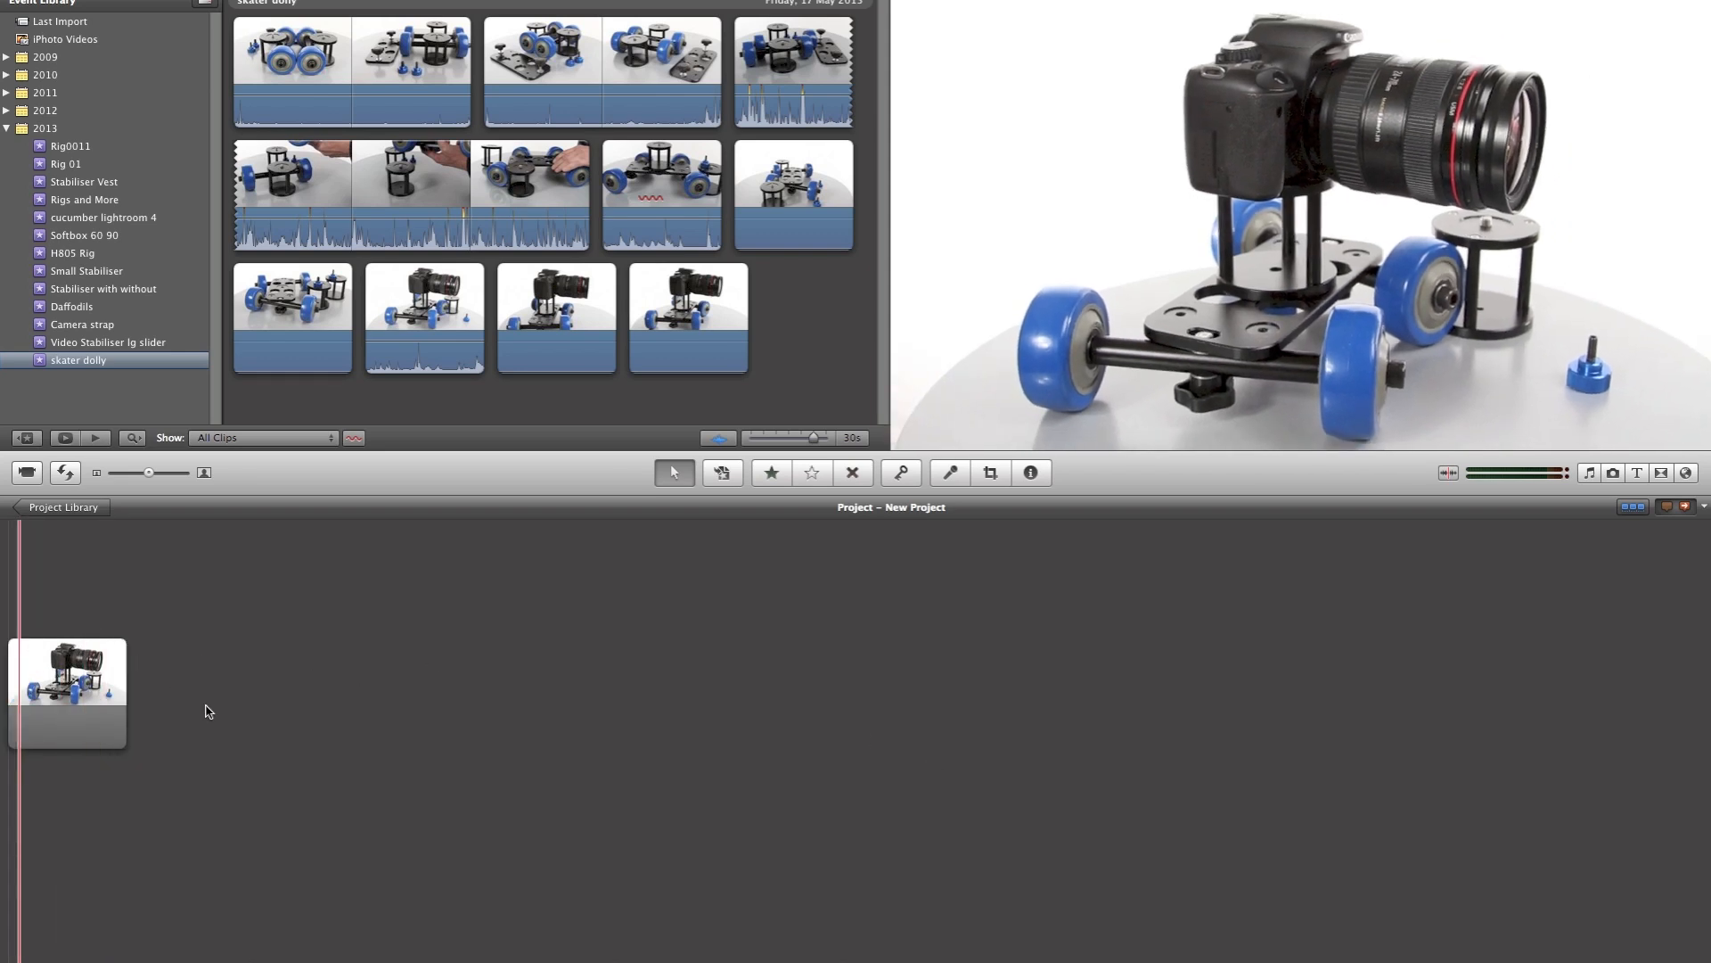
# Set the still frame's cropping to Fit so the whole picture shows without Ken Burns
pyautogui.click(25, 698)
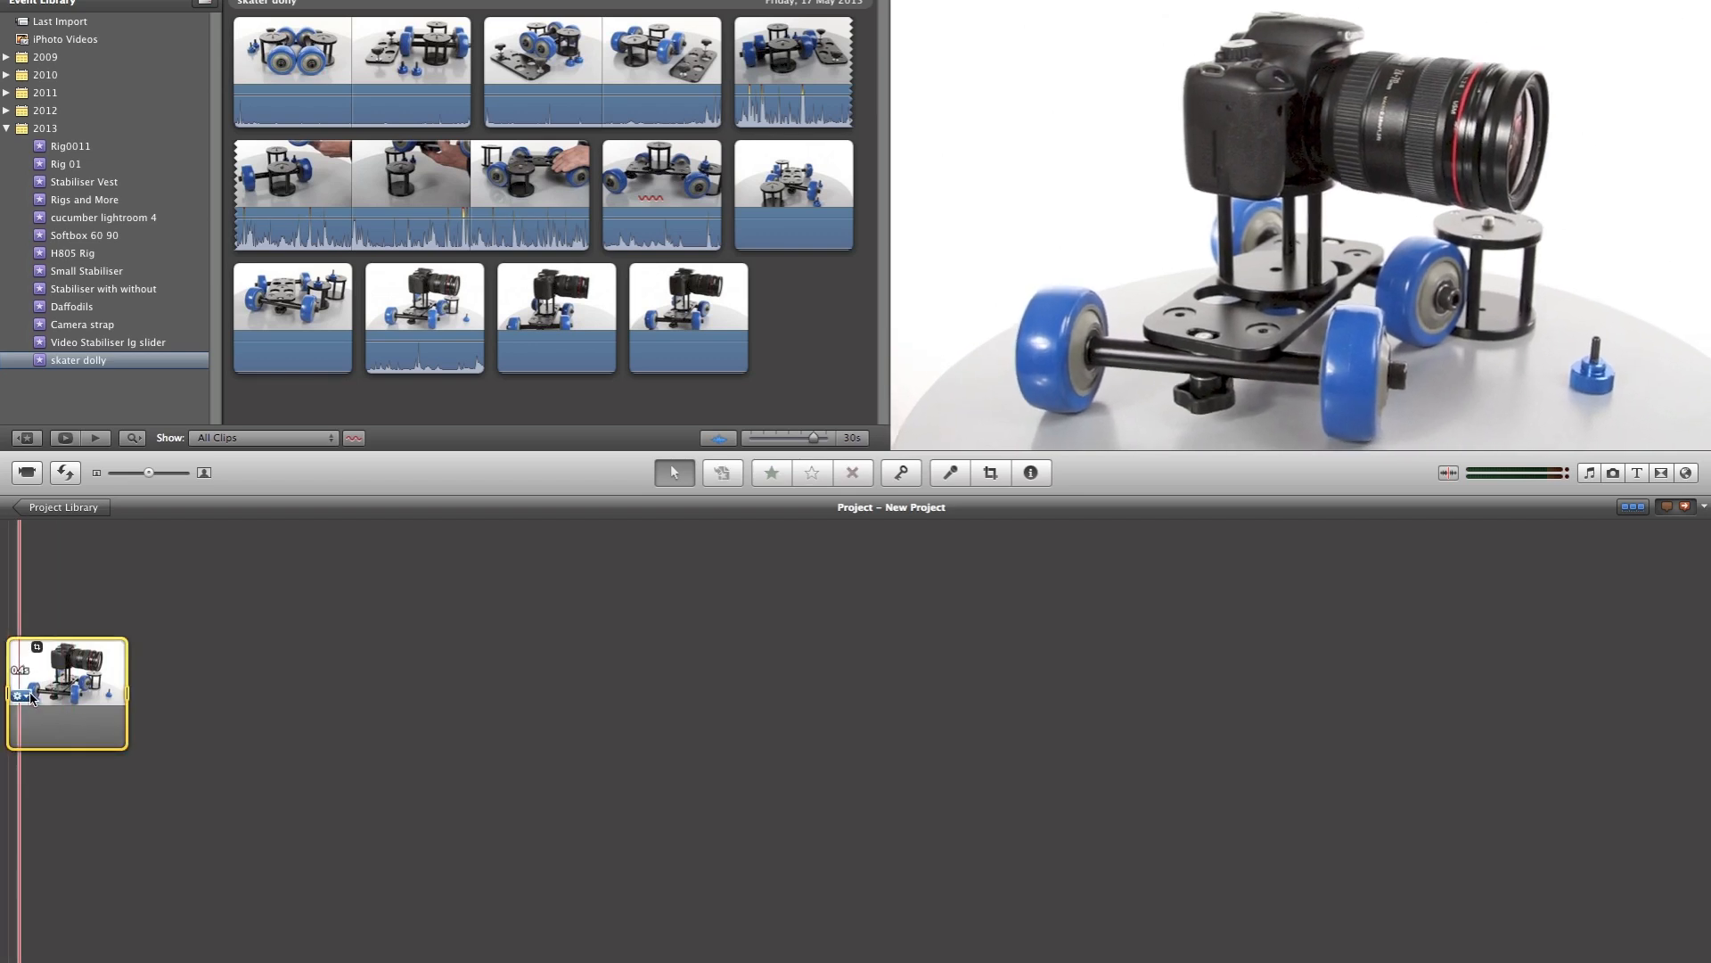
pyautogui.click(21, 696)
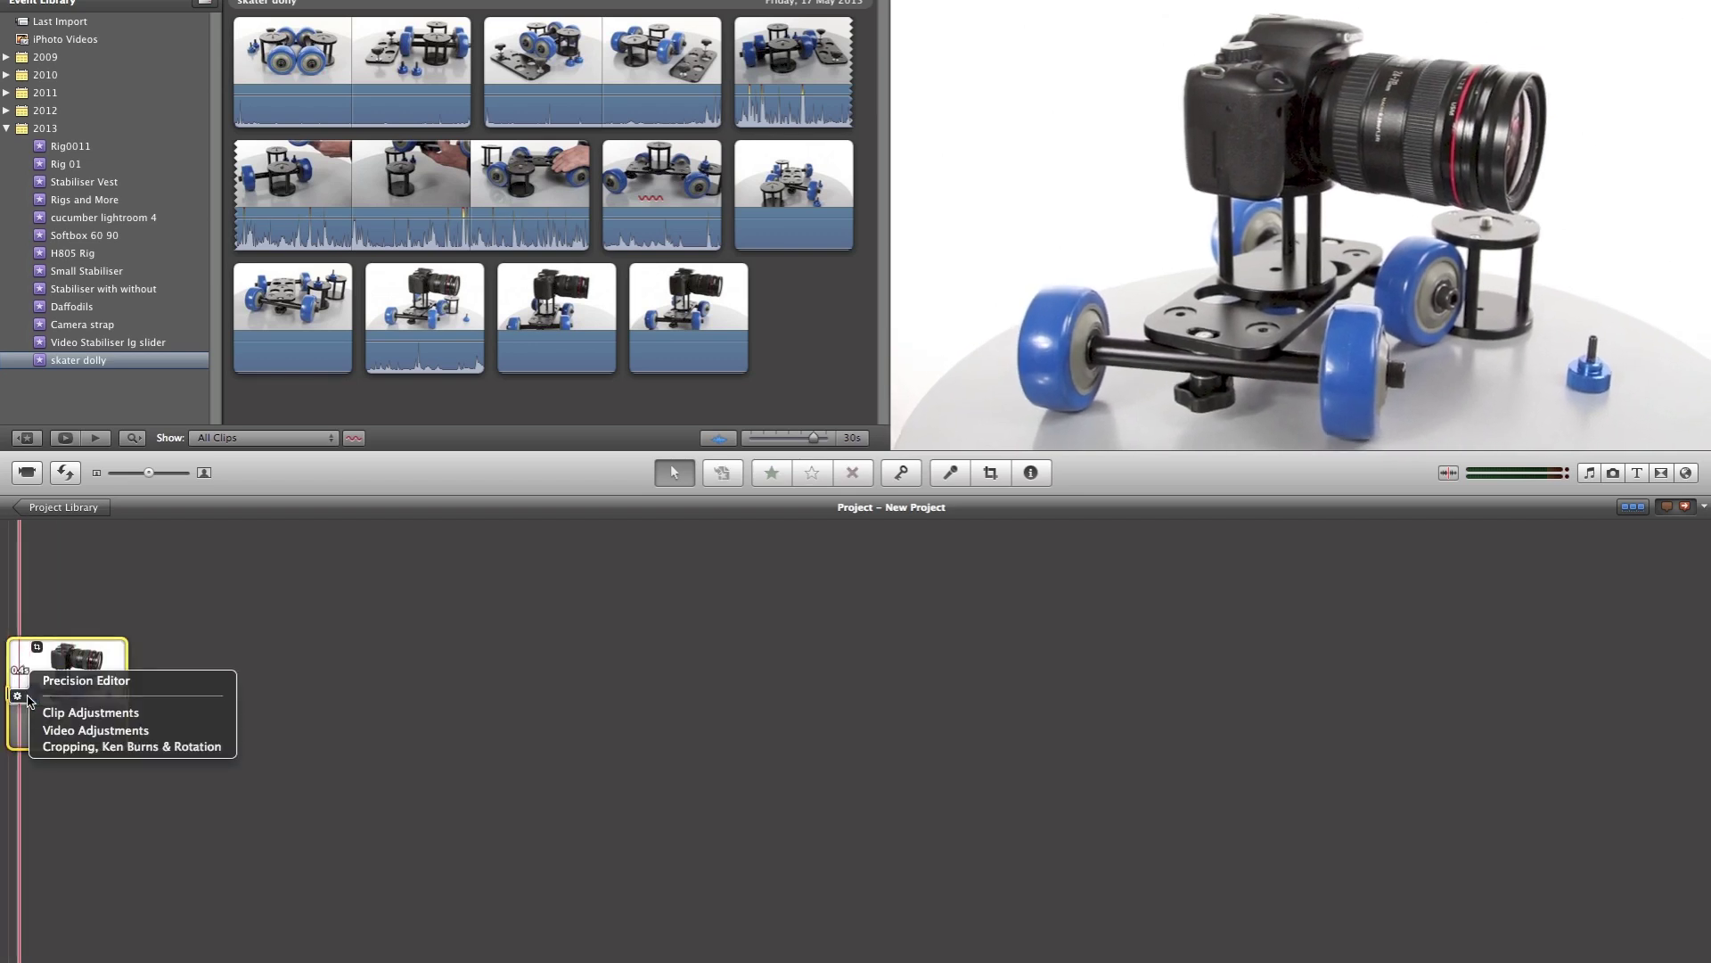
pyautogui.click(146, 752)
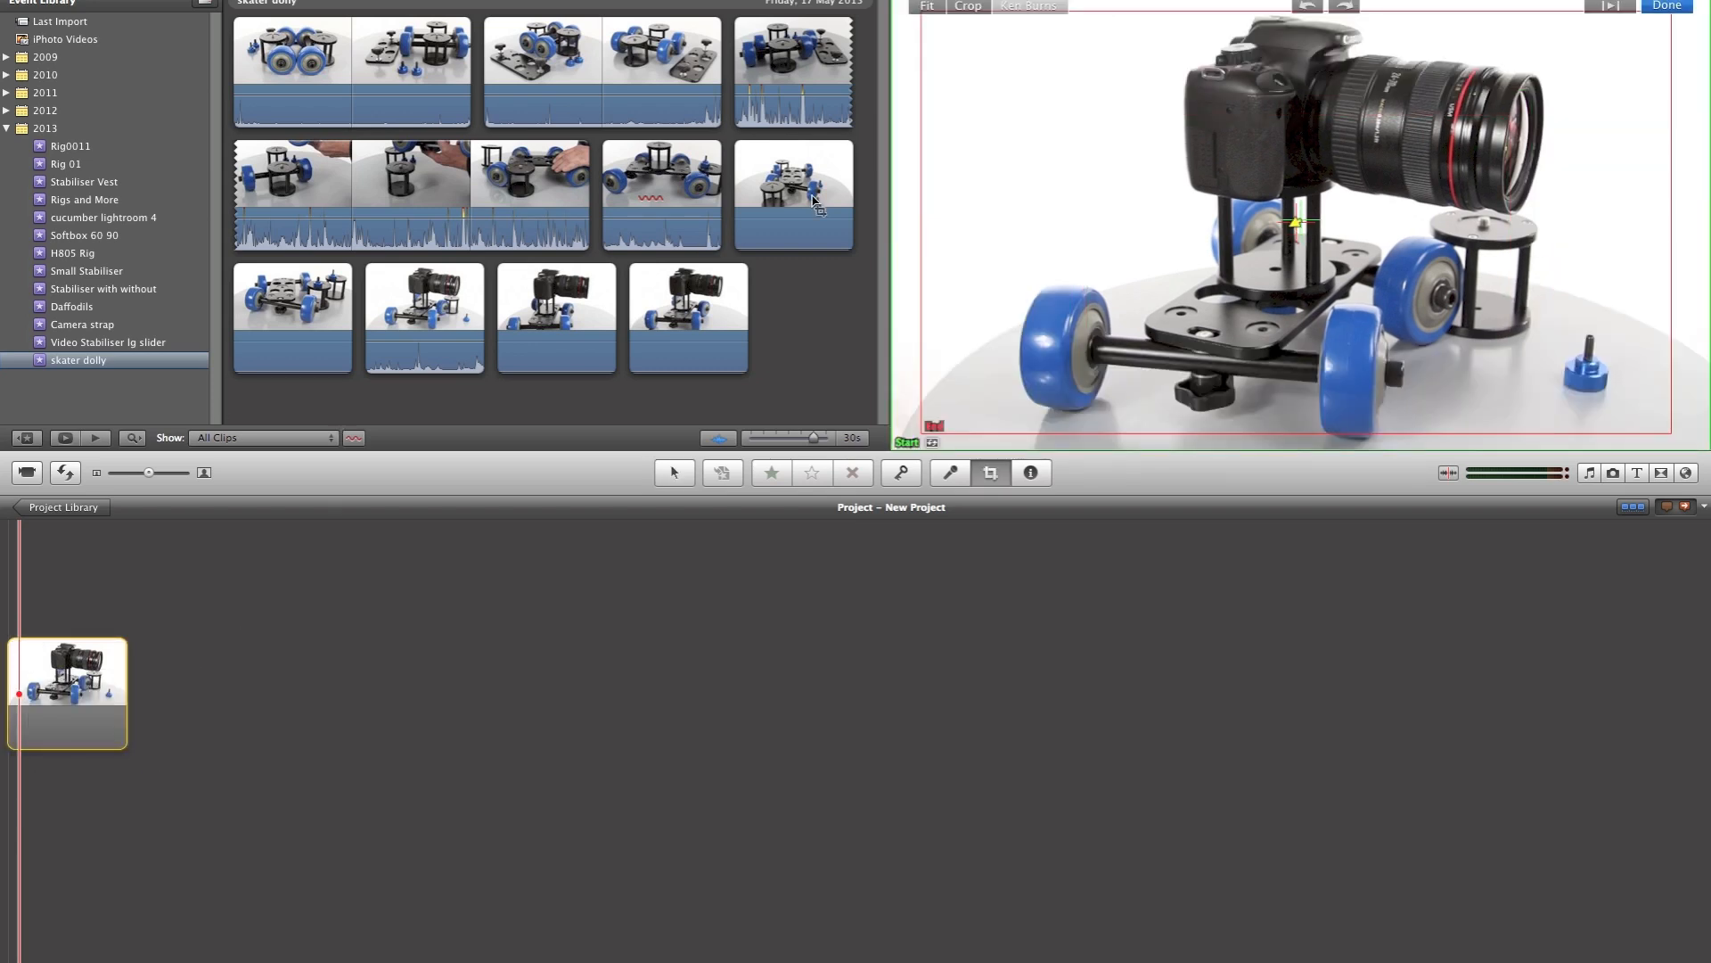
pyautogui.click(927, 7)
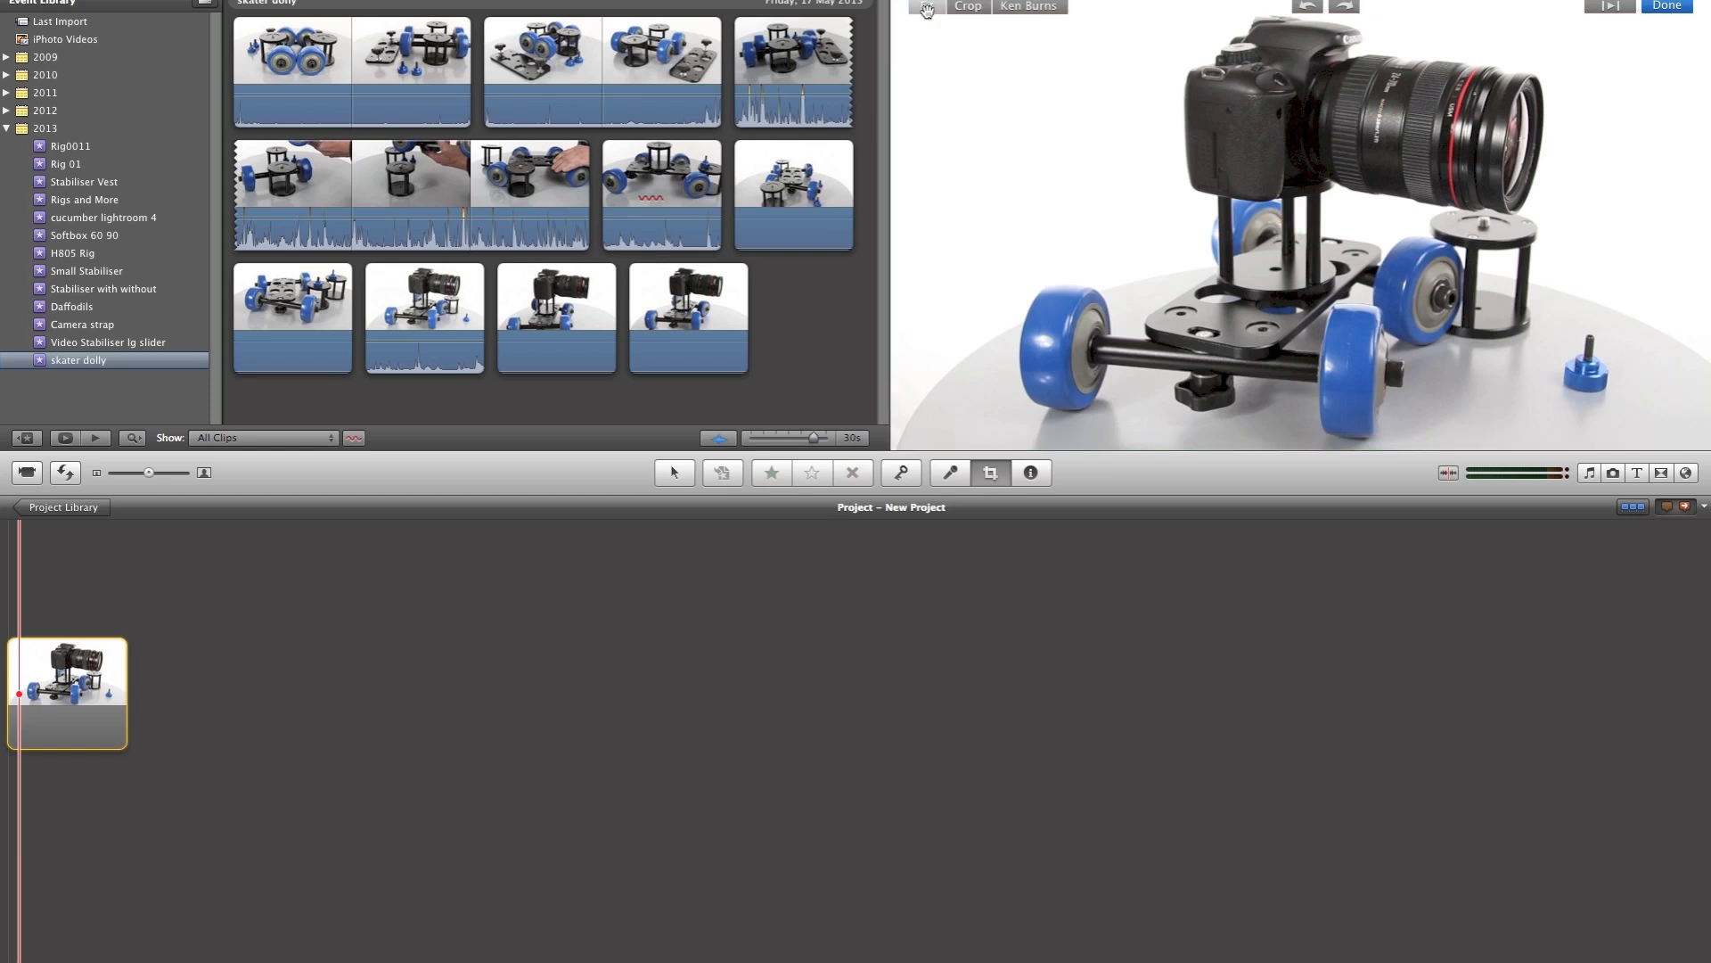
pyautogui.click(197, 726)
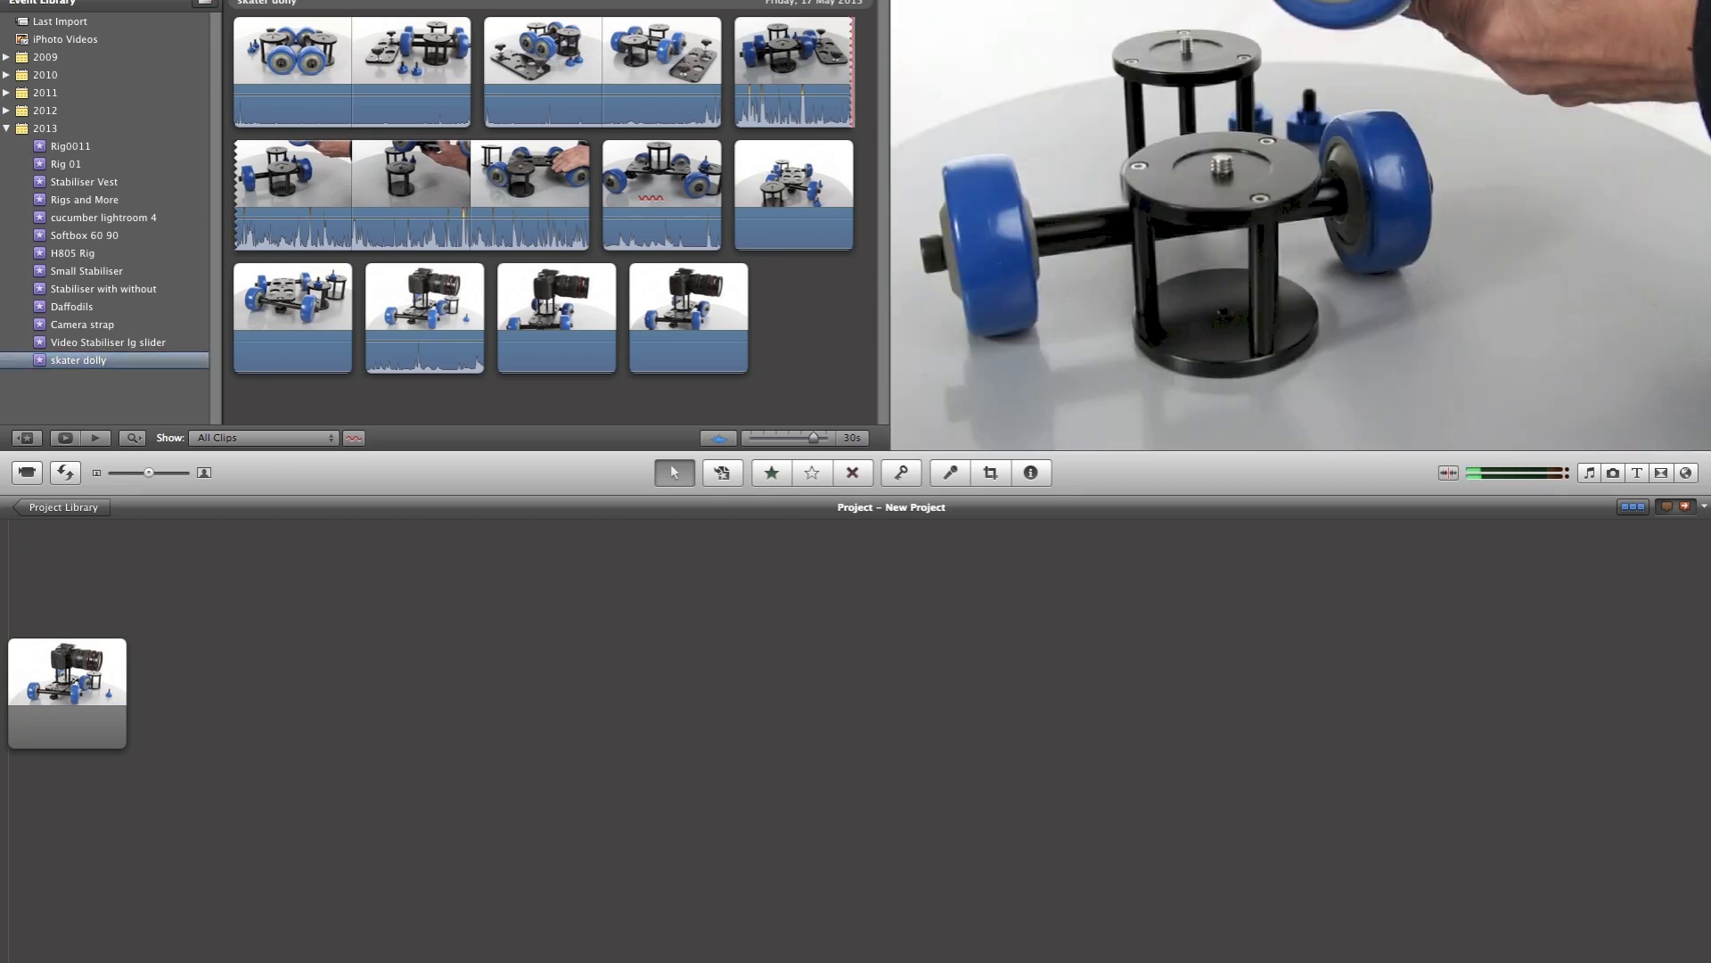
pyautogui.click(341, 0)
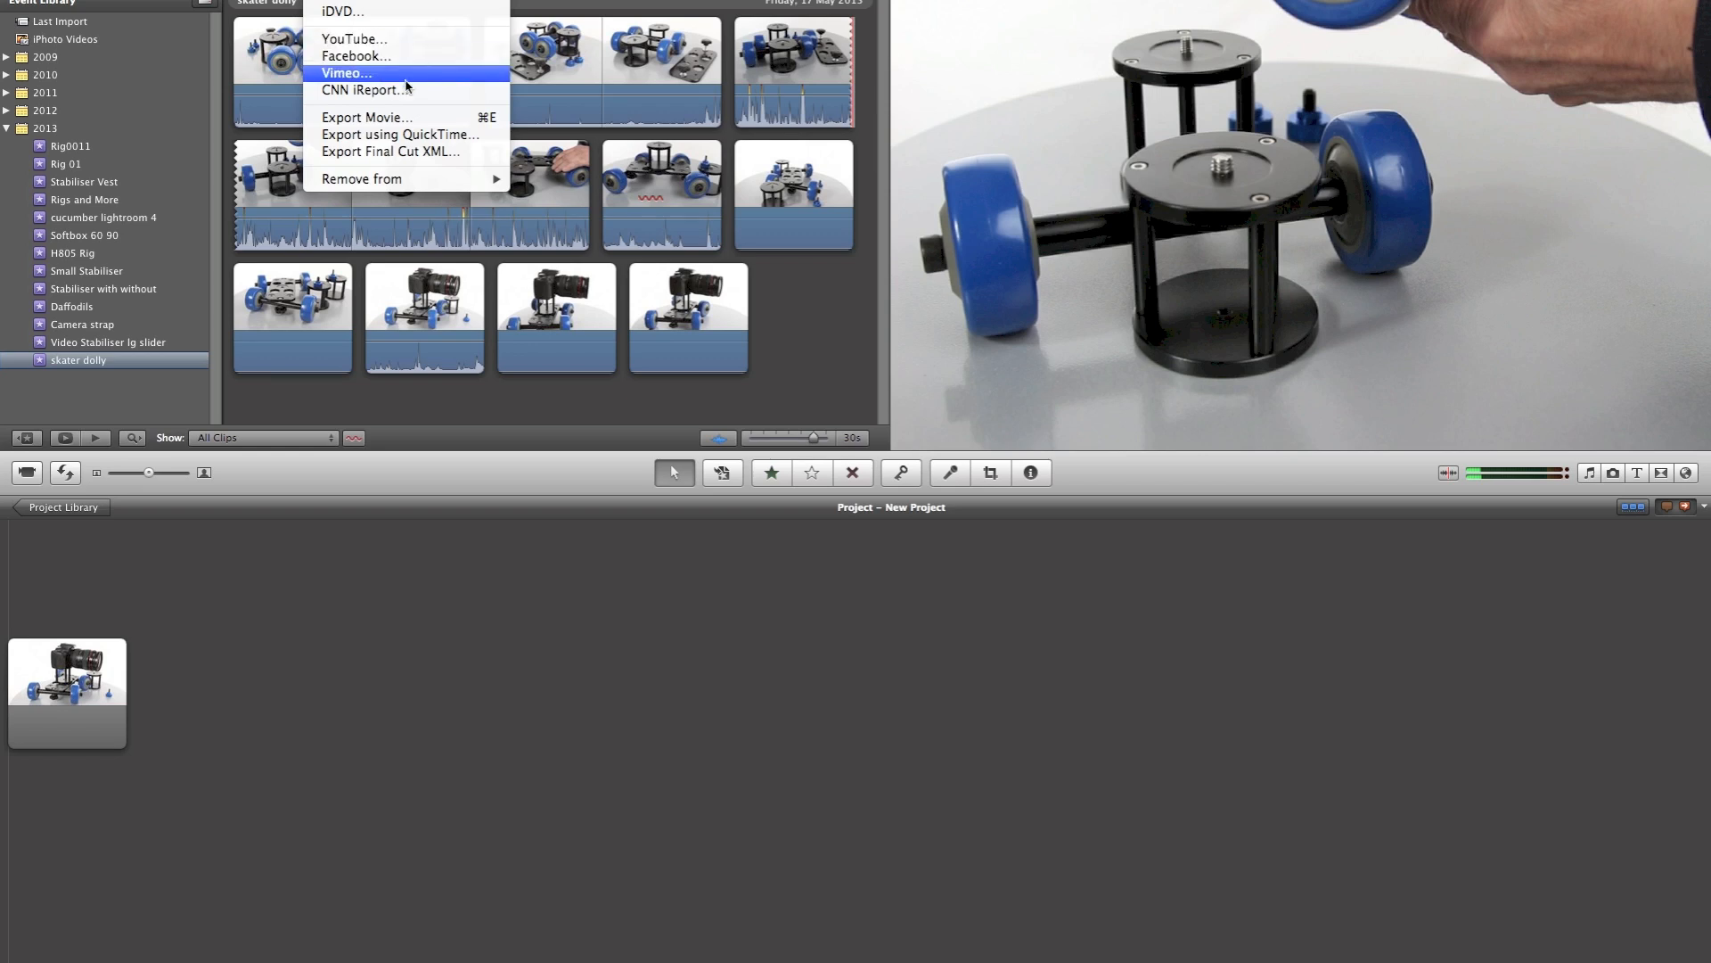
# Start an Export using QuickTime from the Share menu
pyautogui.click(423, 136)
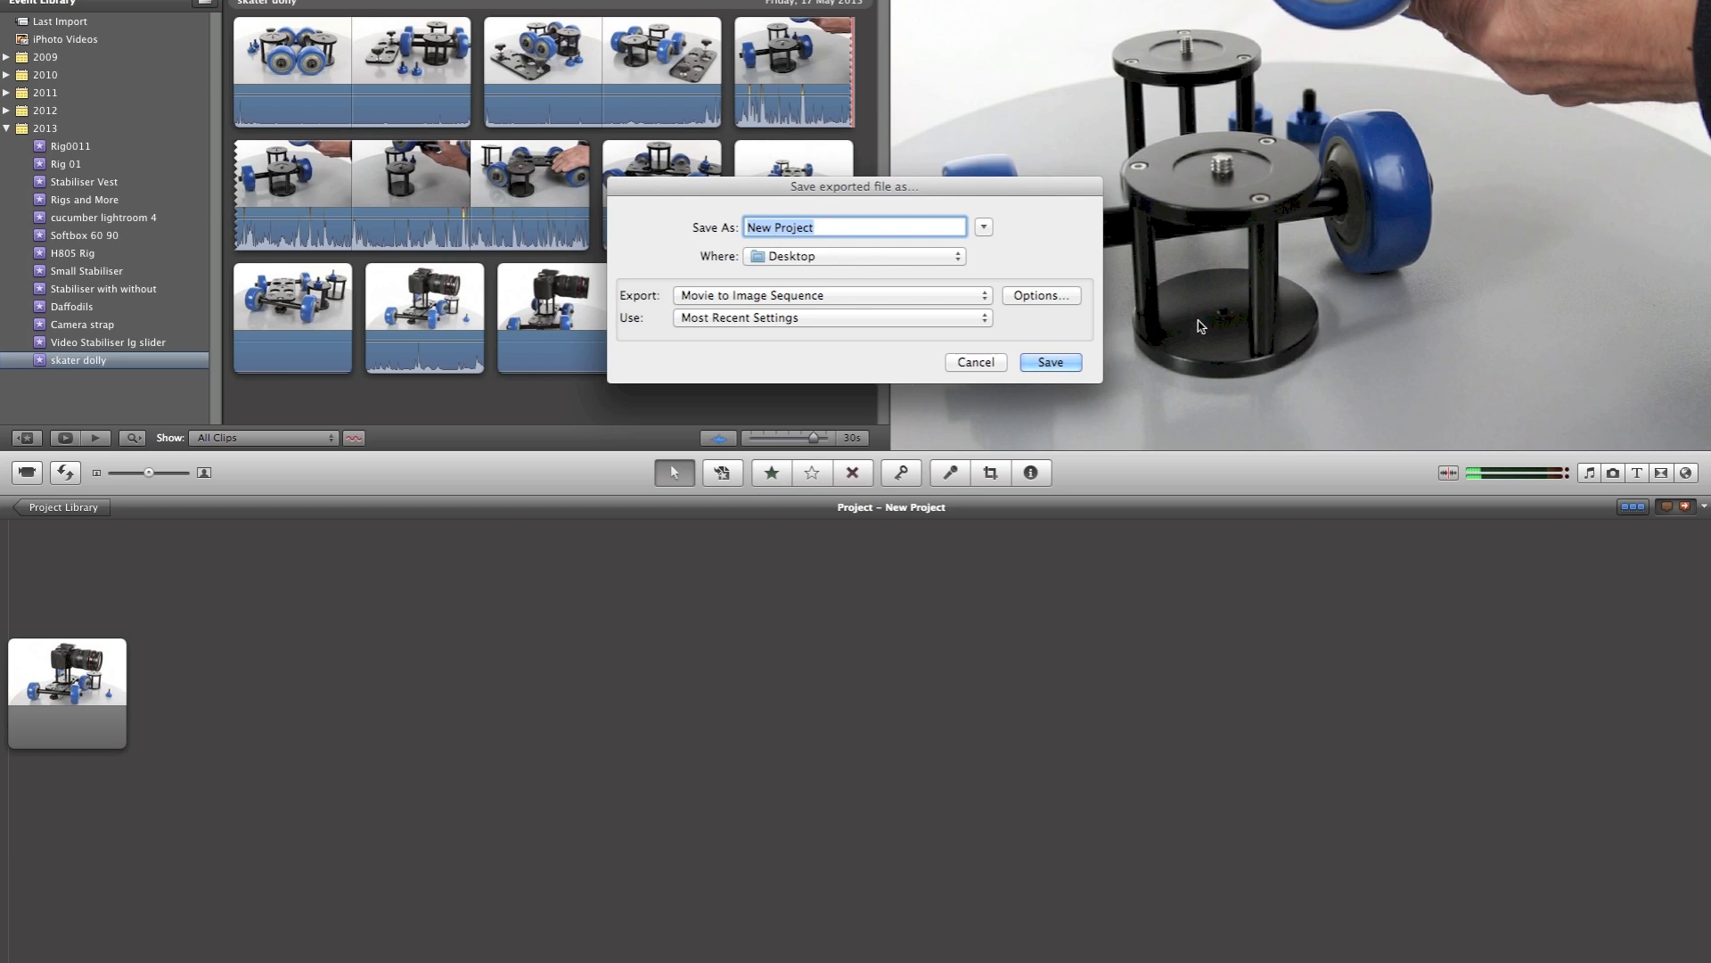
pyautogui.write('Do')
pyautogui.write('lly Sk')
pyautogui.write('ater')
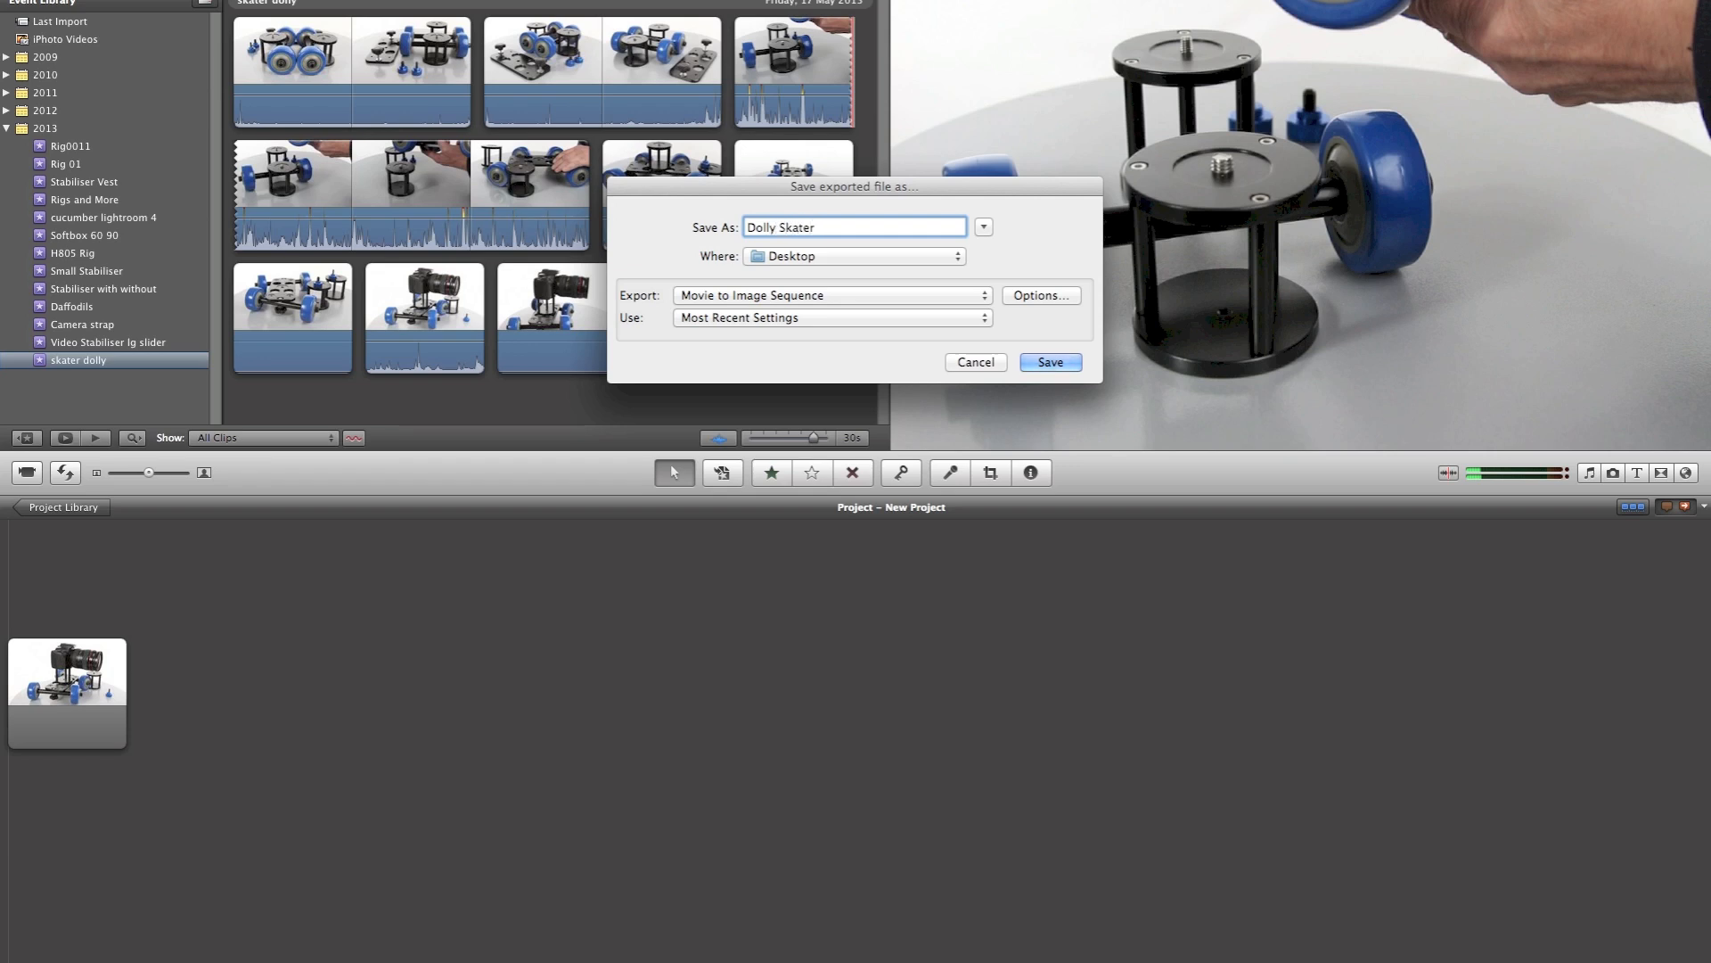
# Keep Desktop as location and Movie to Image Sequence as the export format
pyautogui.click(832, 262)
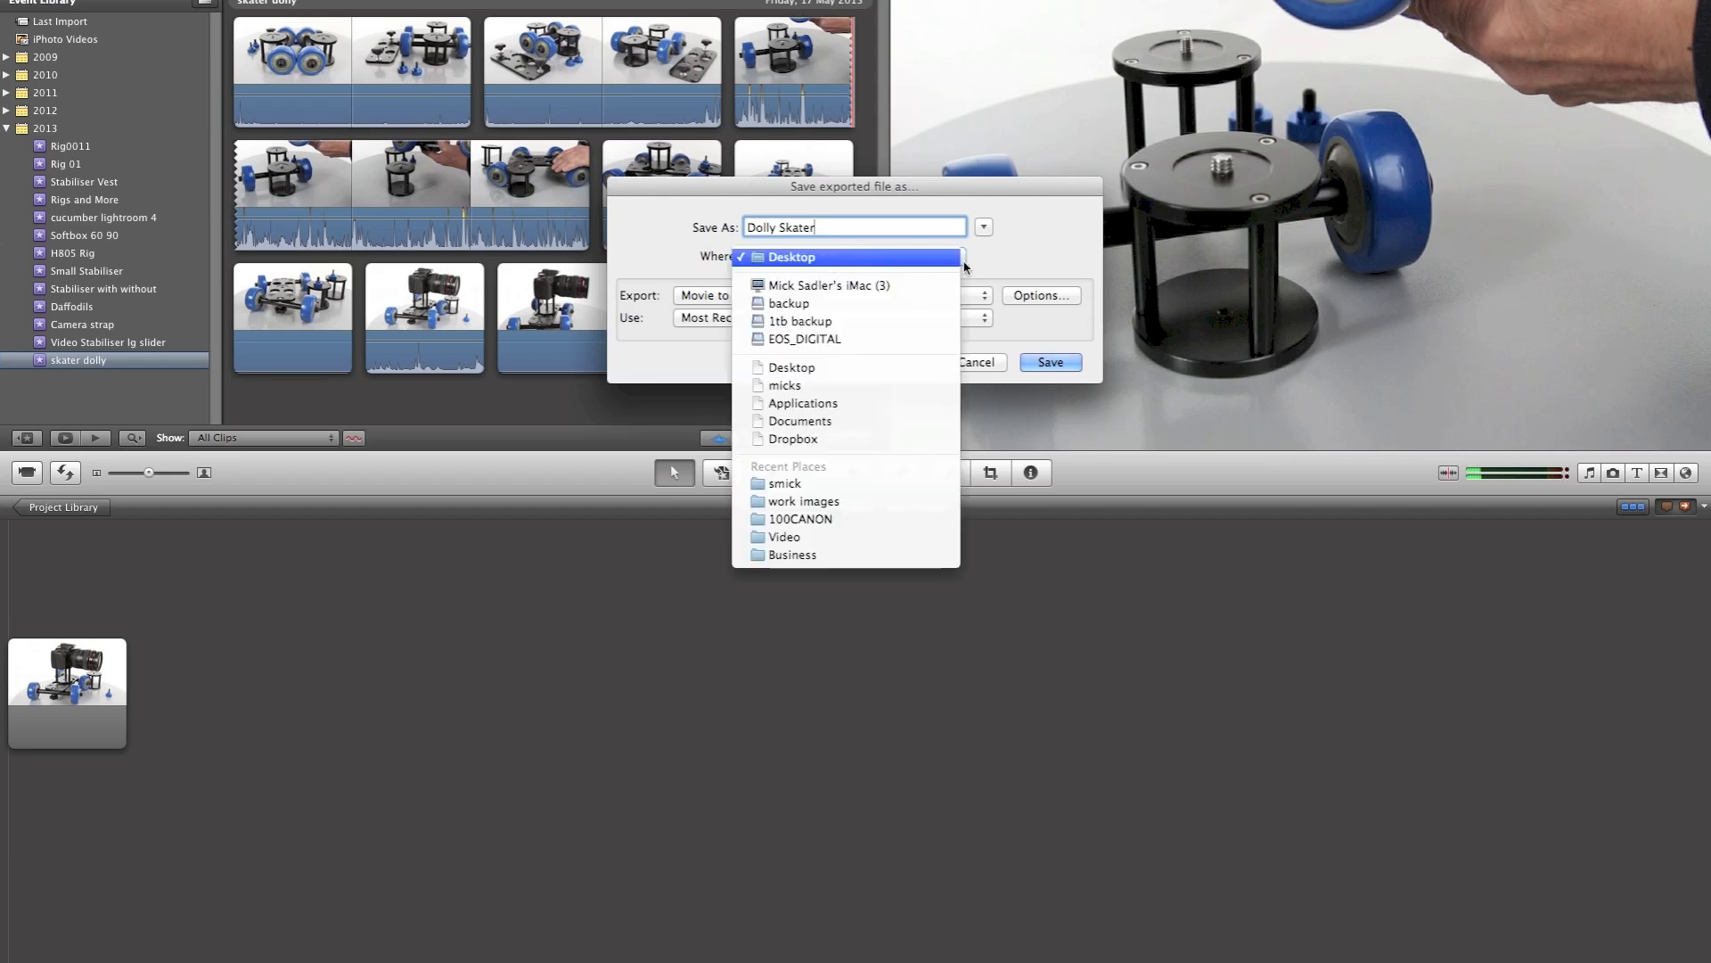
pyautogui.click(834, 259)
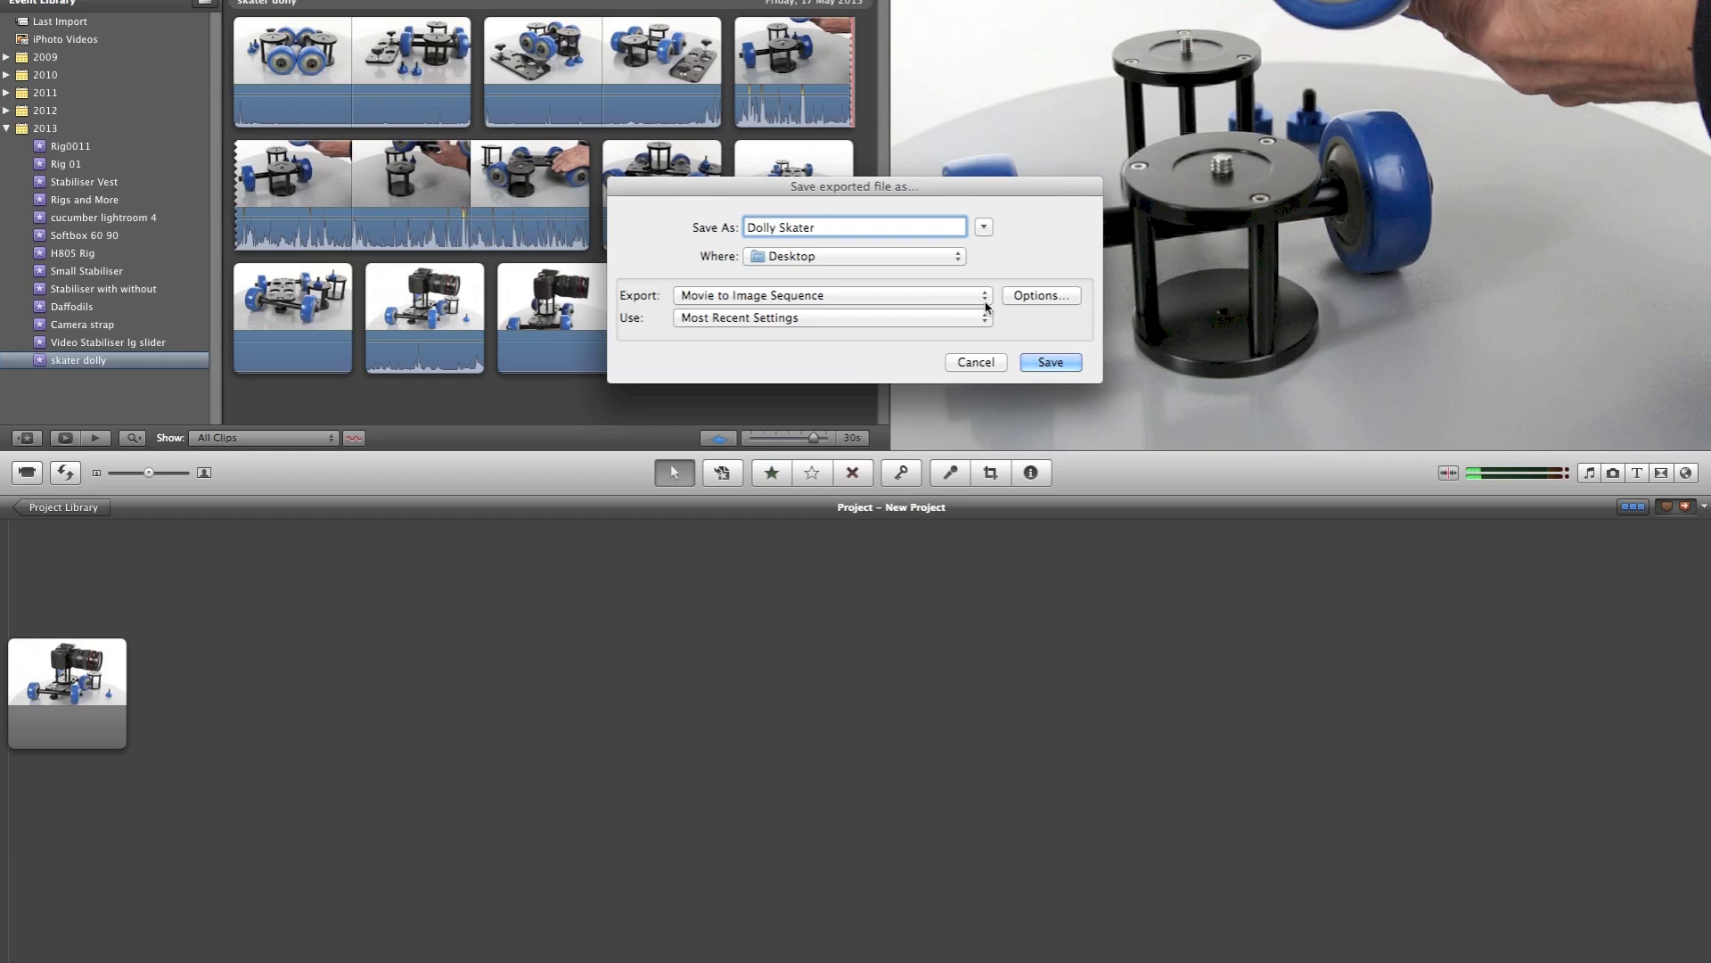
pyautogui.click(982, 298)
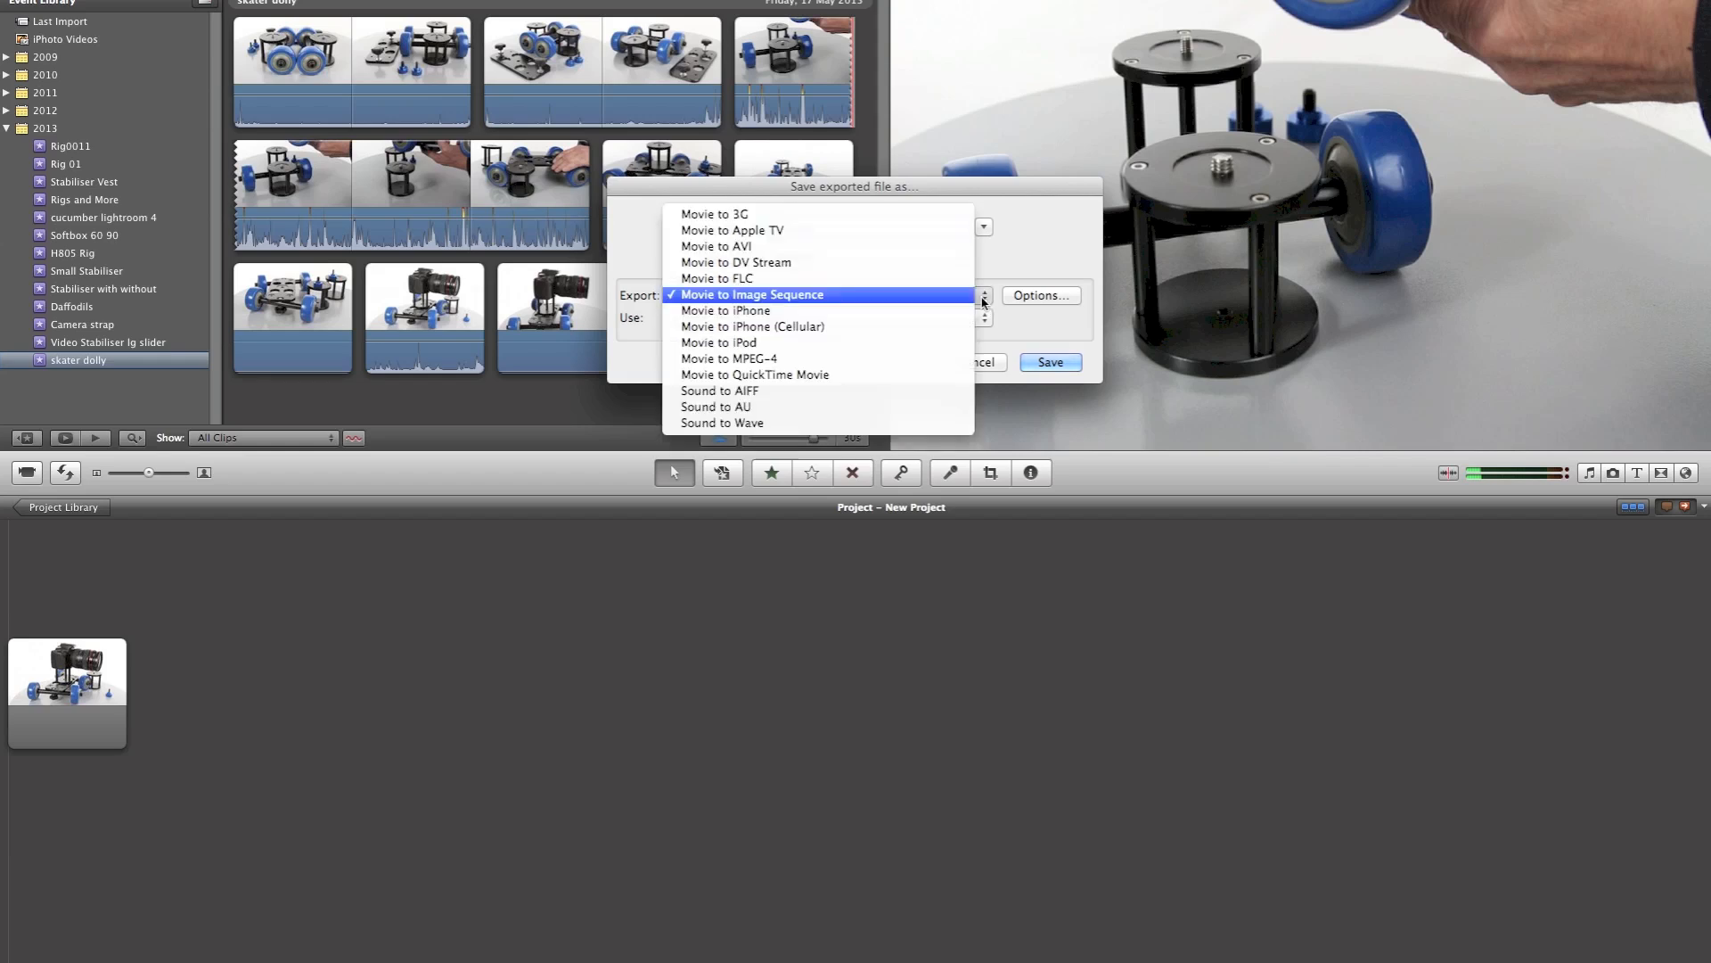
pyautogui.click(921, 298)
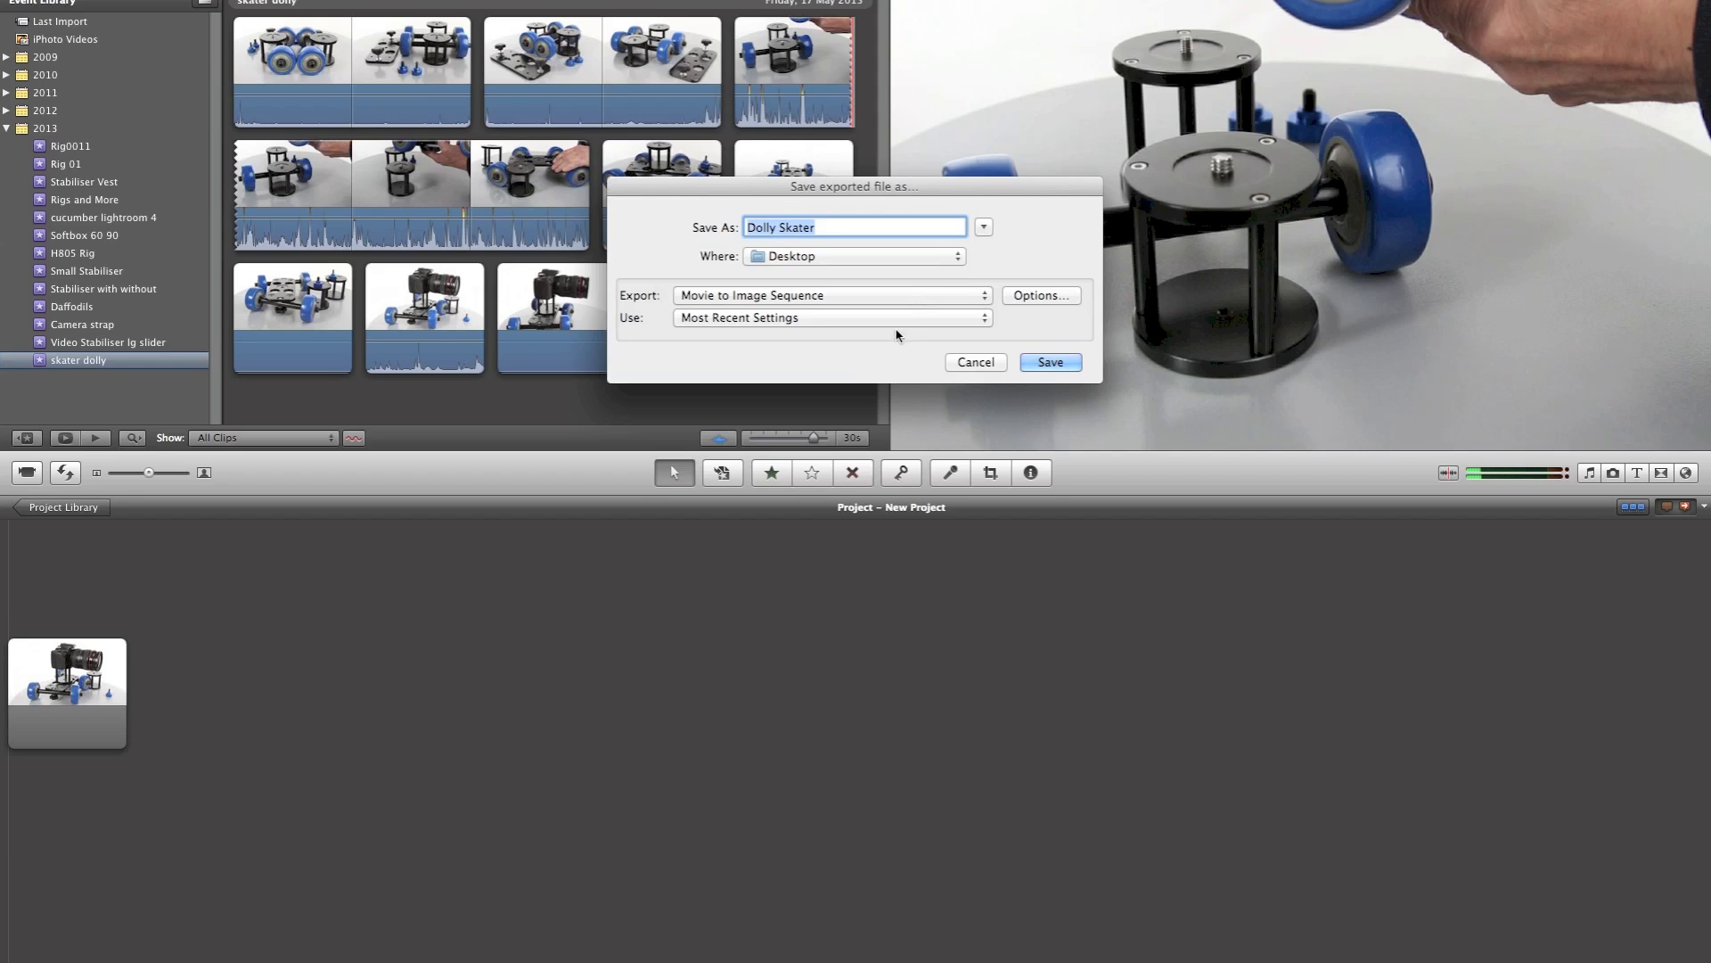
pyautogui.click(1051, 296)
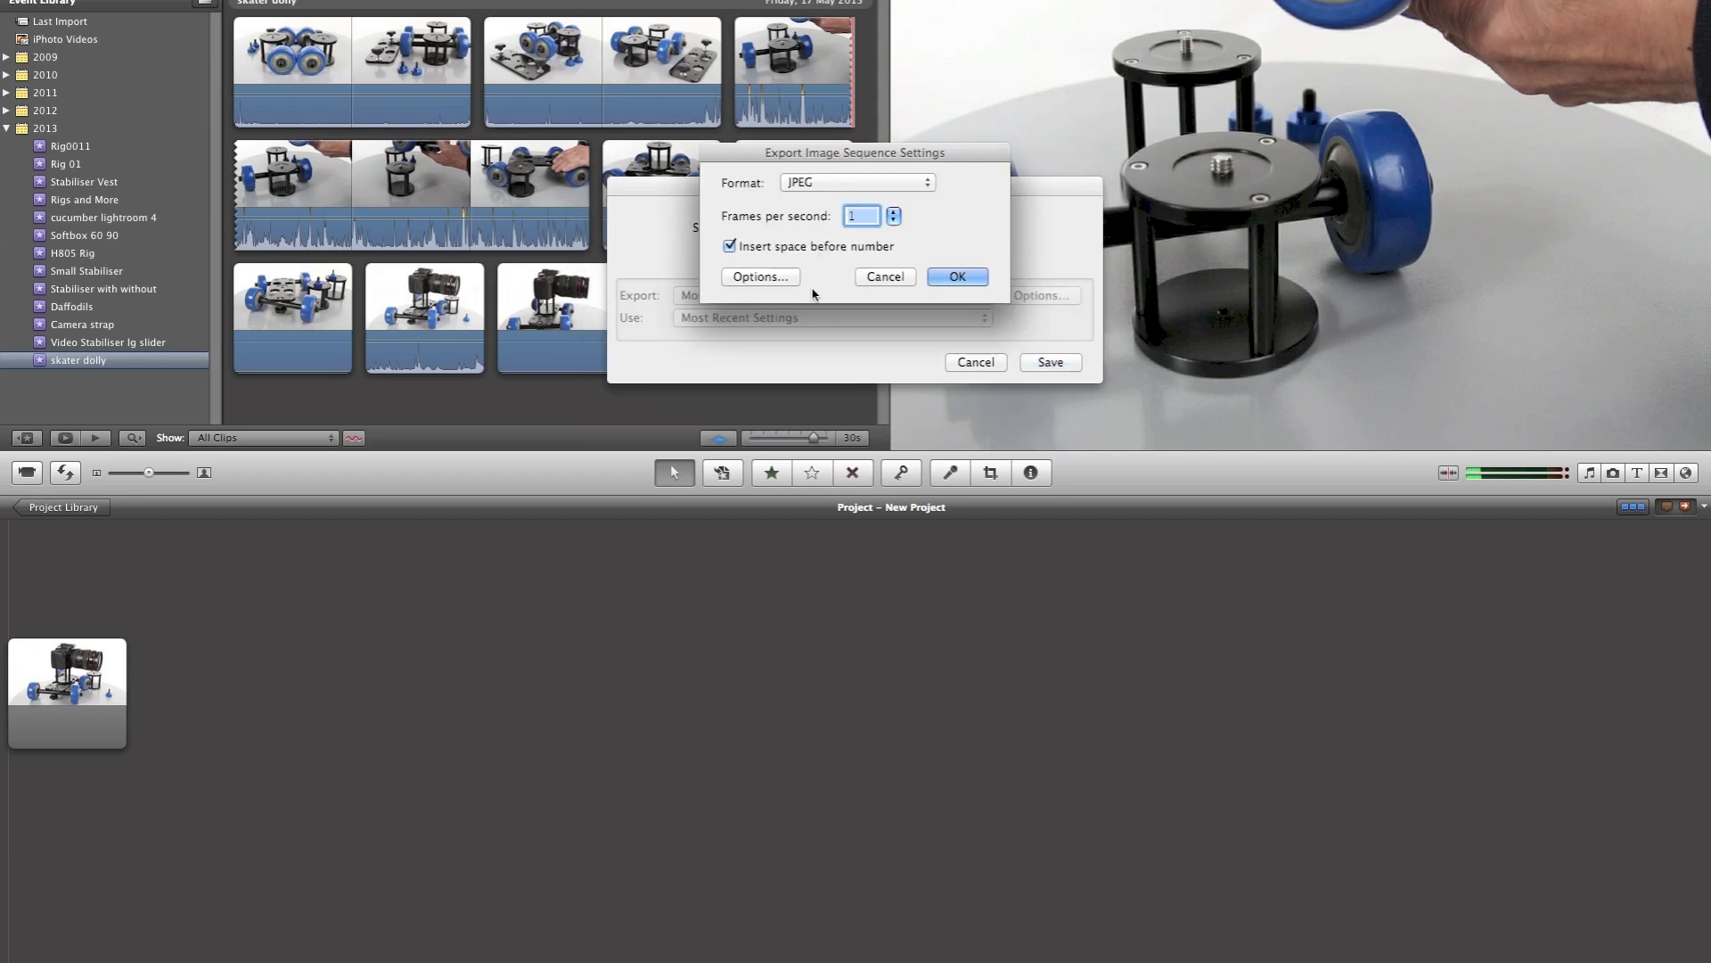
# Confirm JPEG best-quality sequence settings and save the export to the Desktop
pyautogui.click(771, 278)
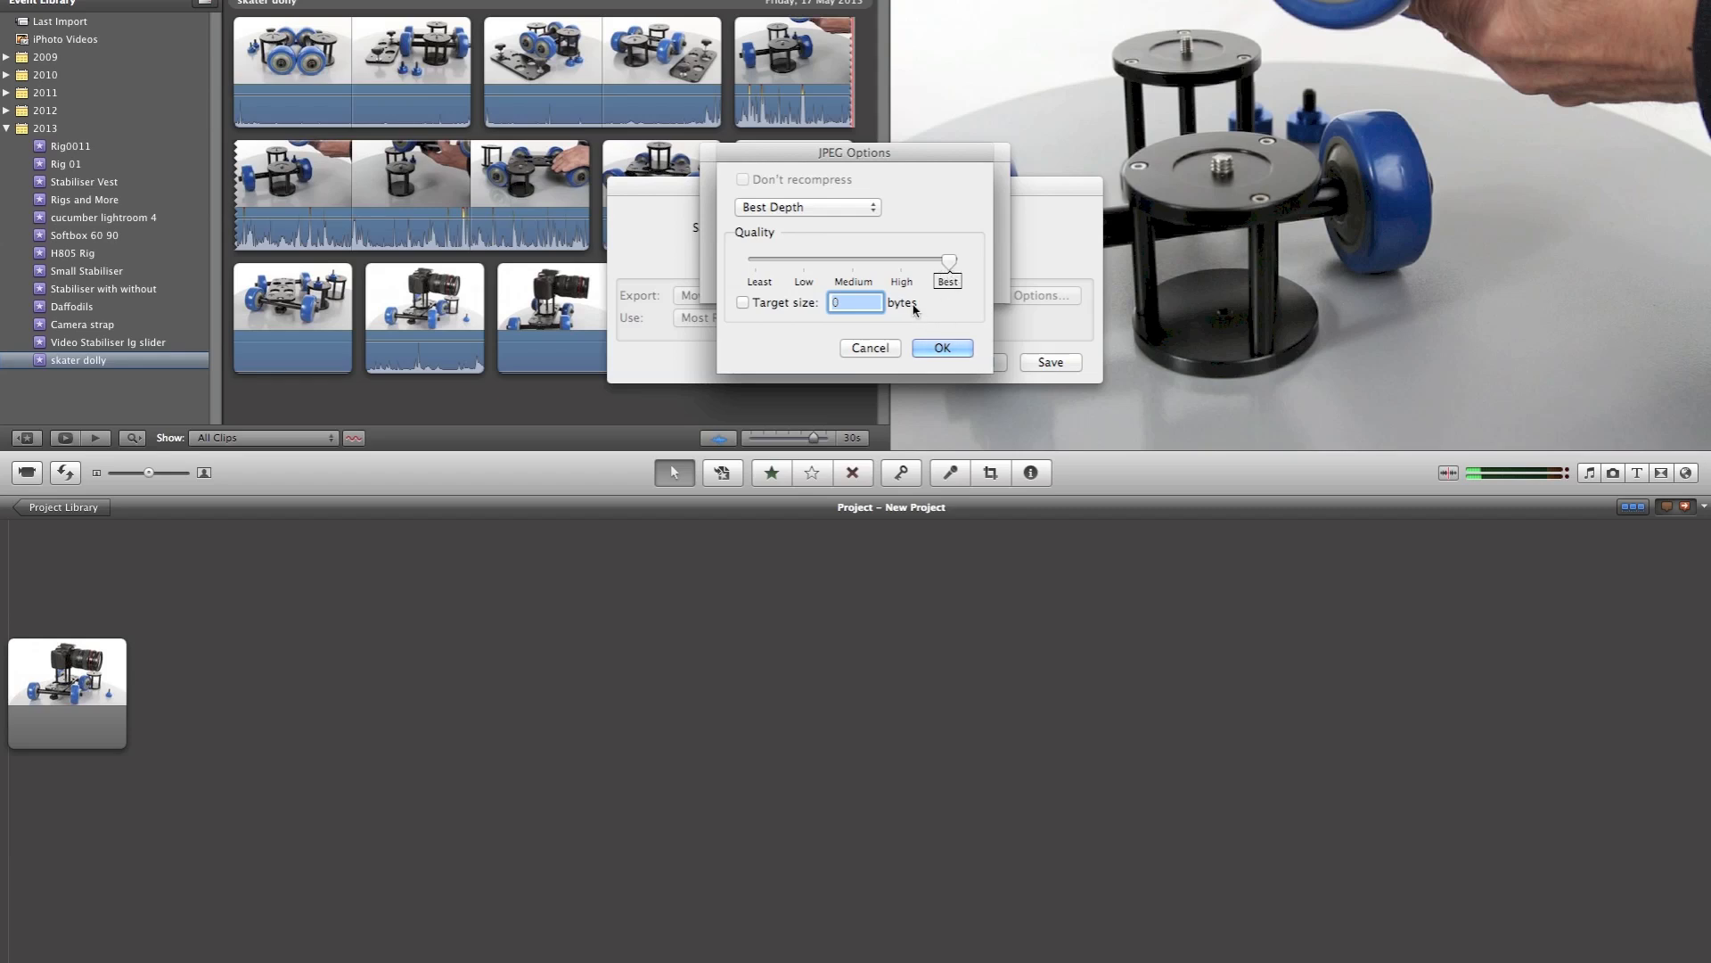
pyautogui.click(942, 347)
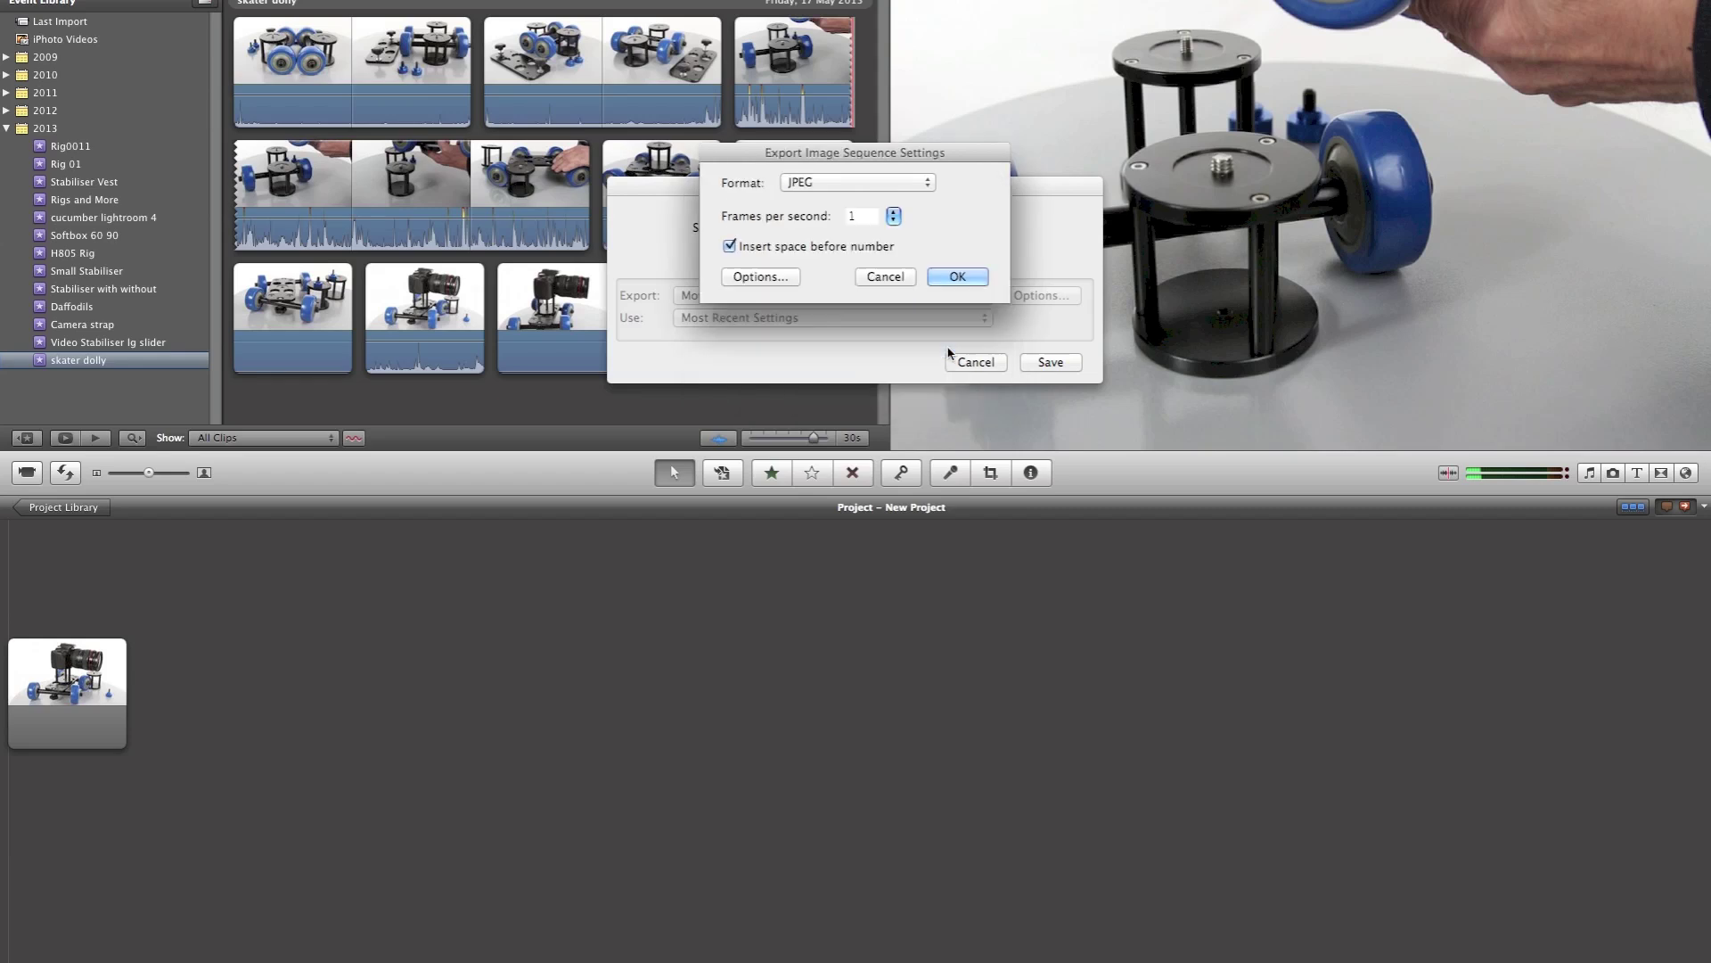
pyautogui.click(943, 277)
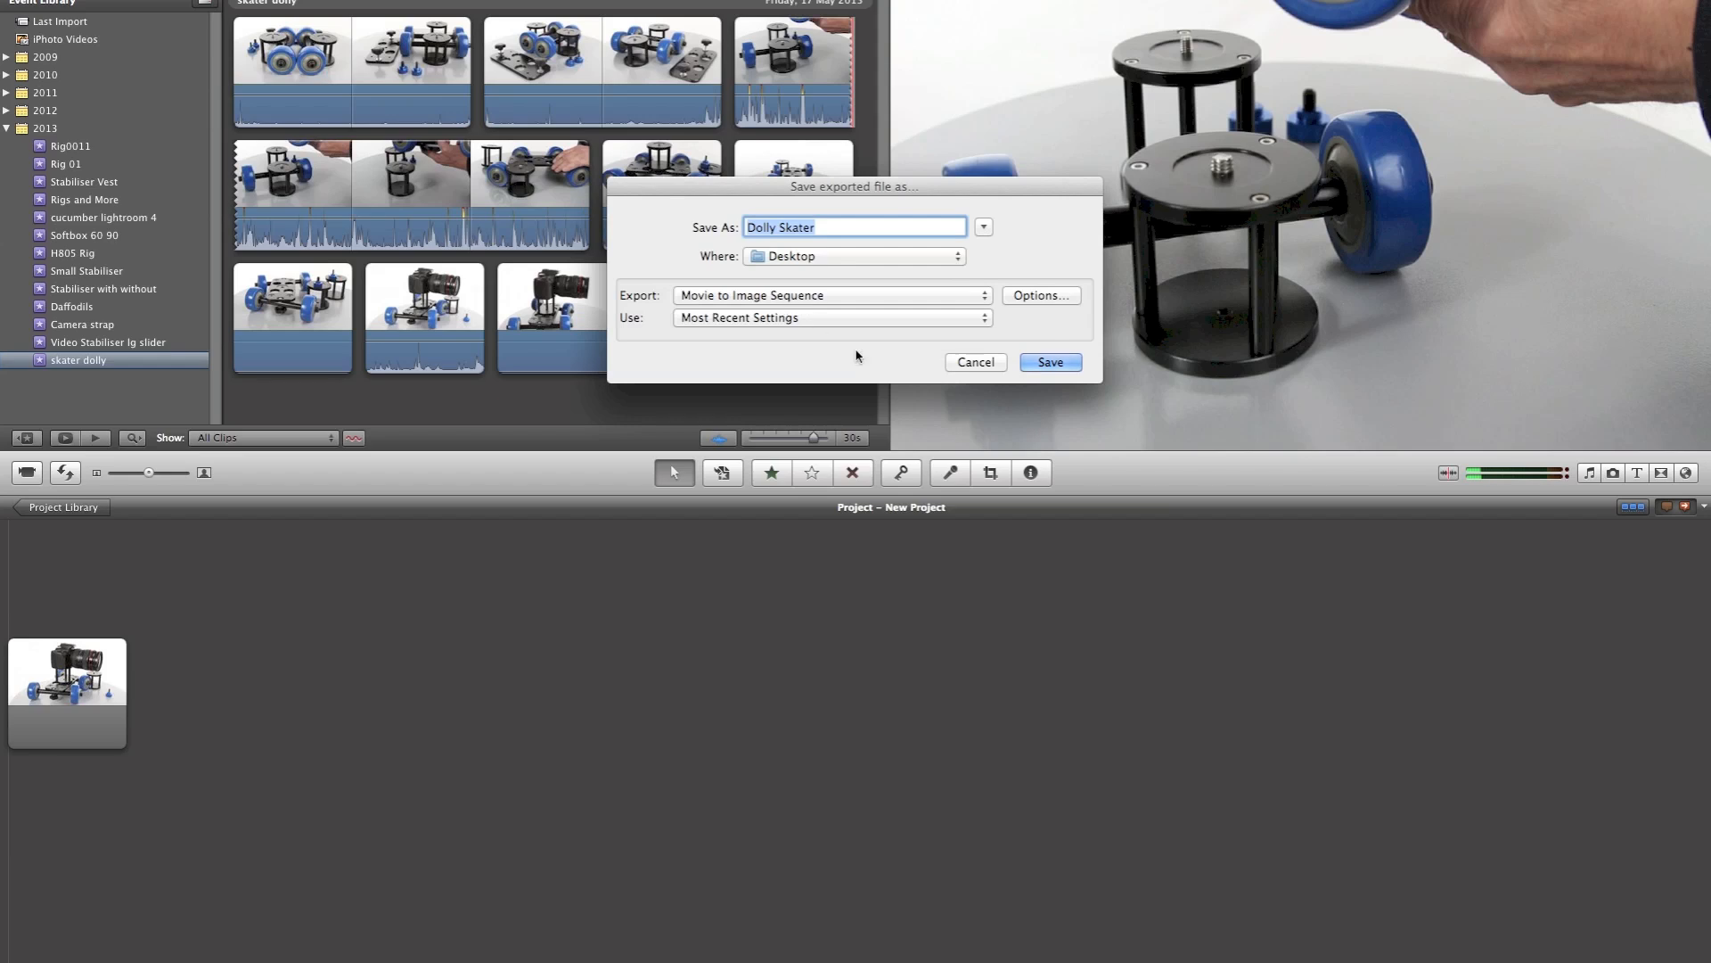
pyautogui.click(1051, 363)
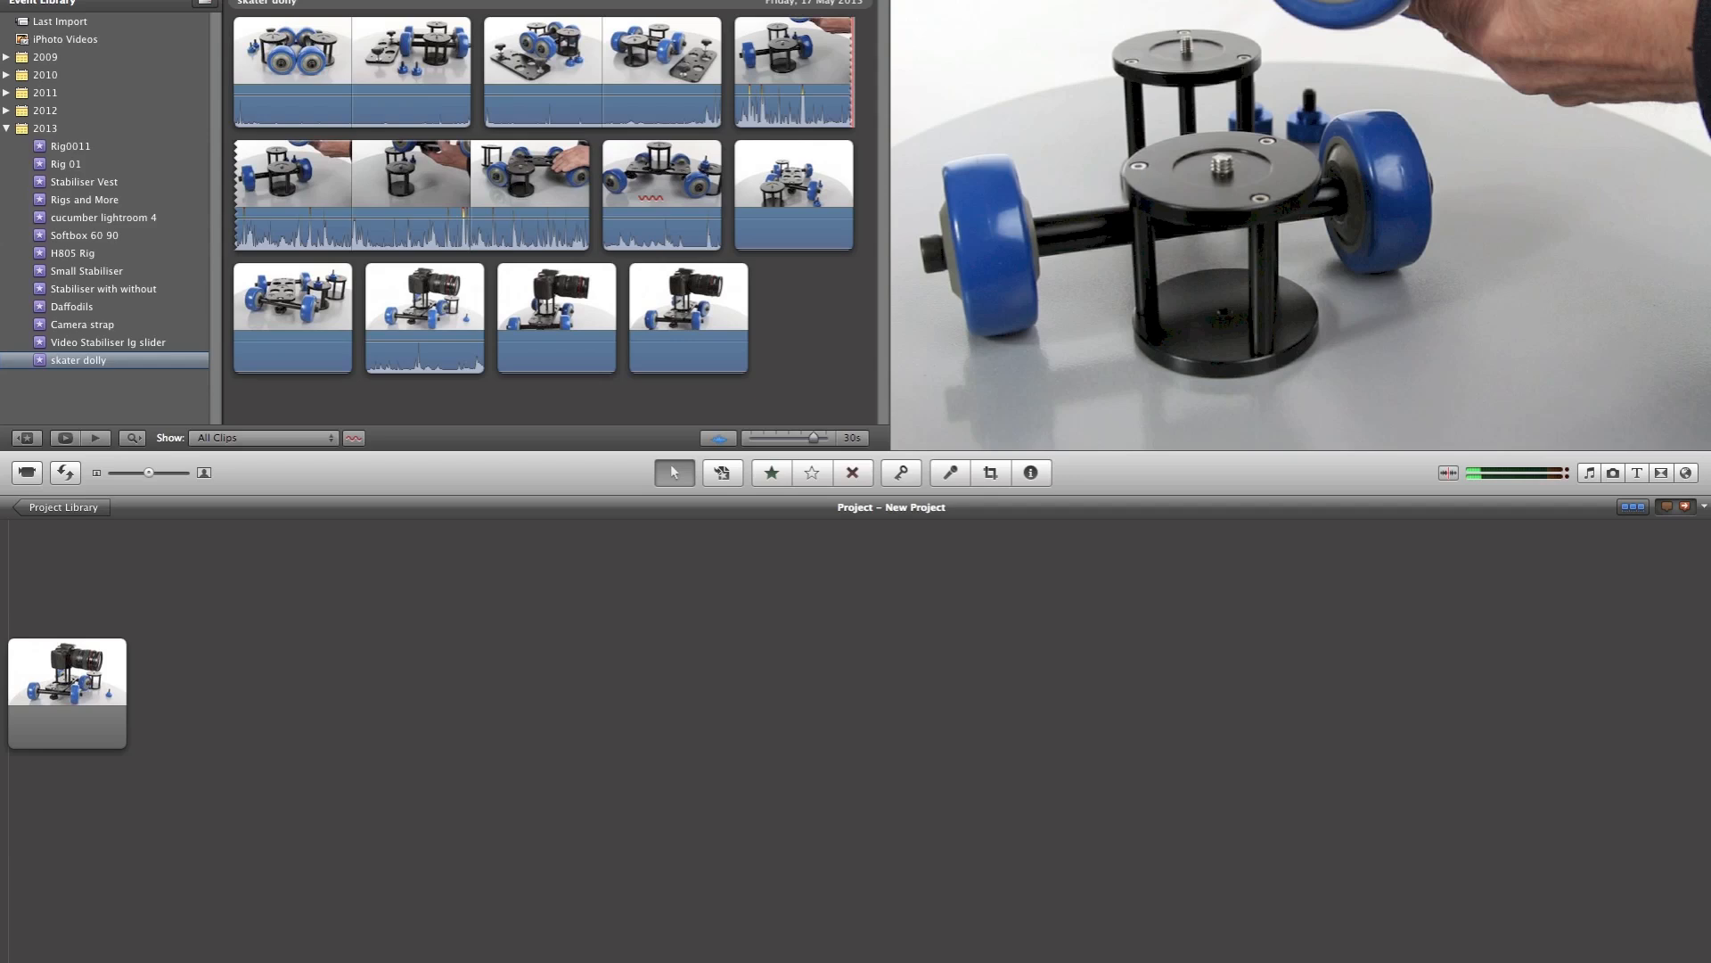
# Select the exported Dolly Skater.jpg on the Desktop in Finder
pyautogui.click(183, 921)
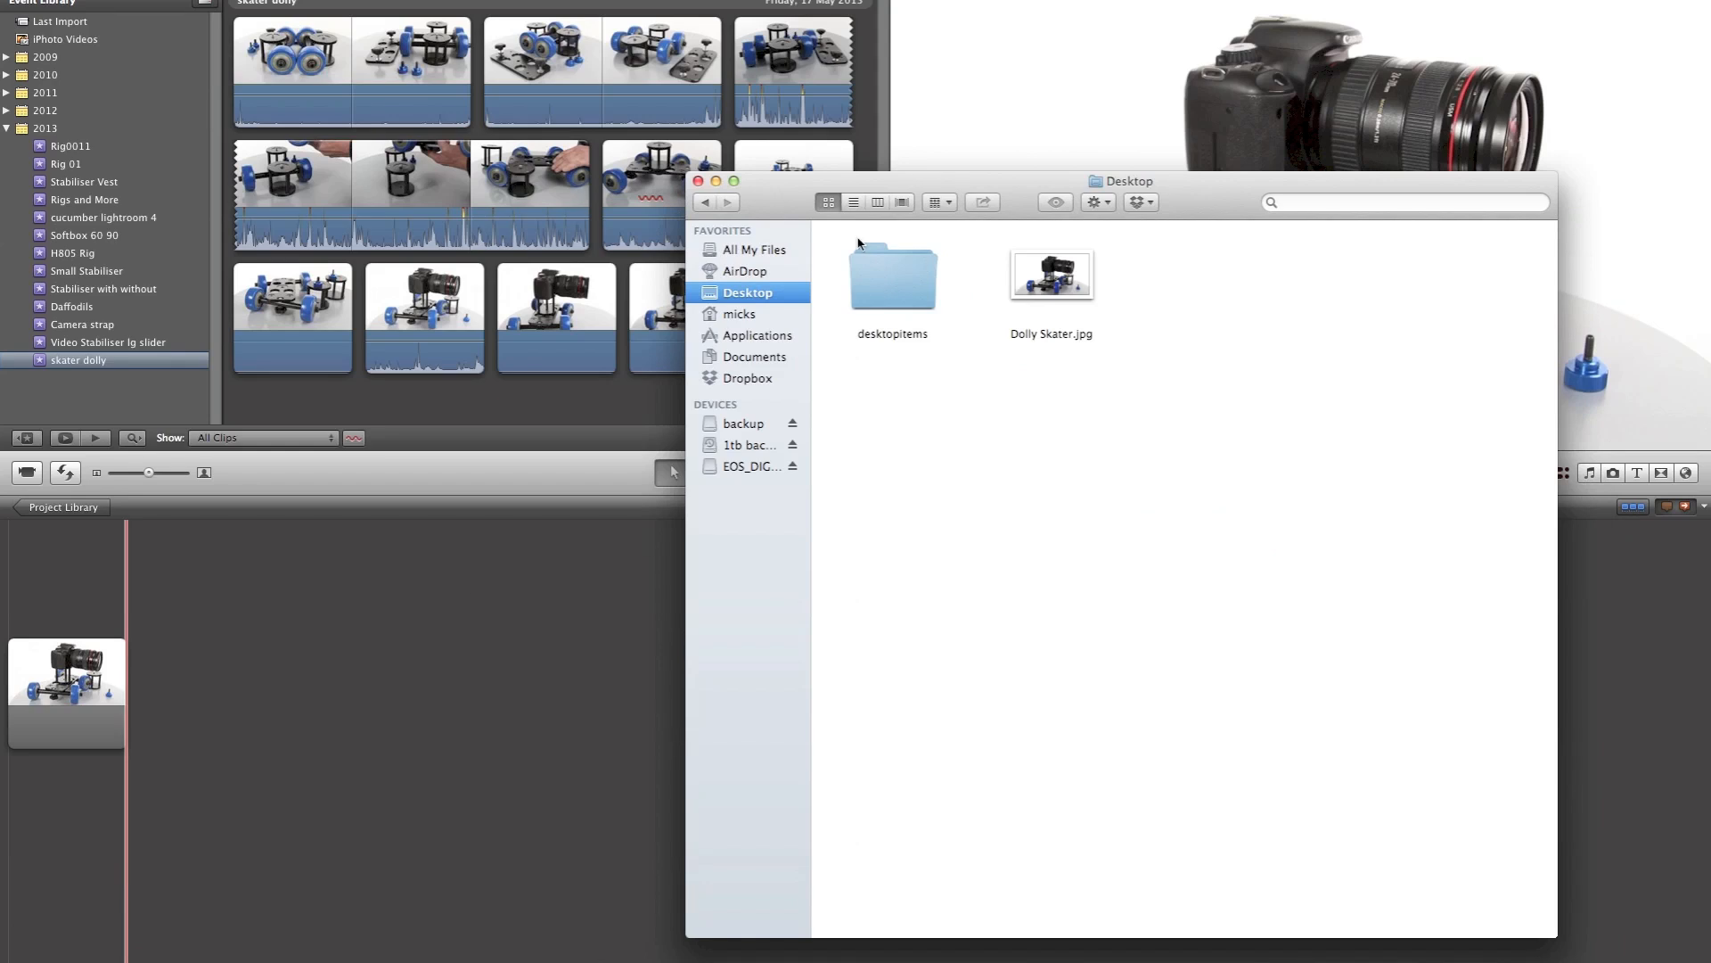
pyautogui.click(1057, 282)
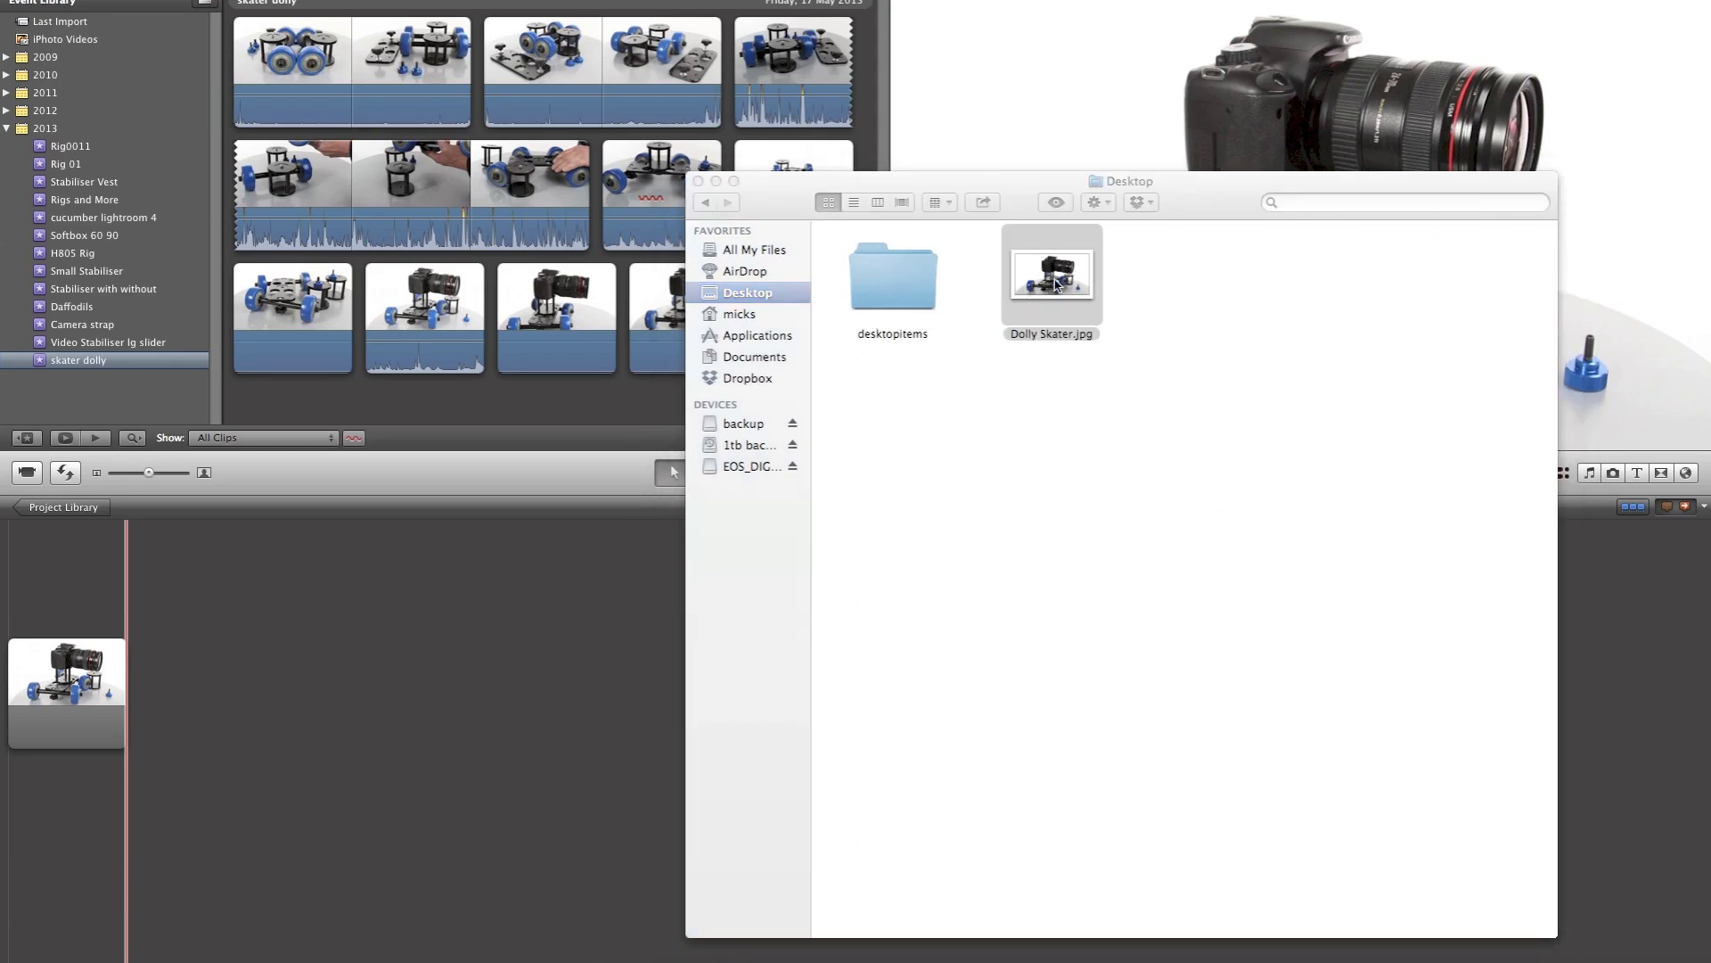